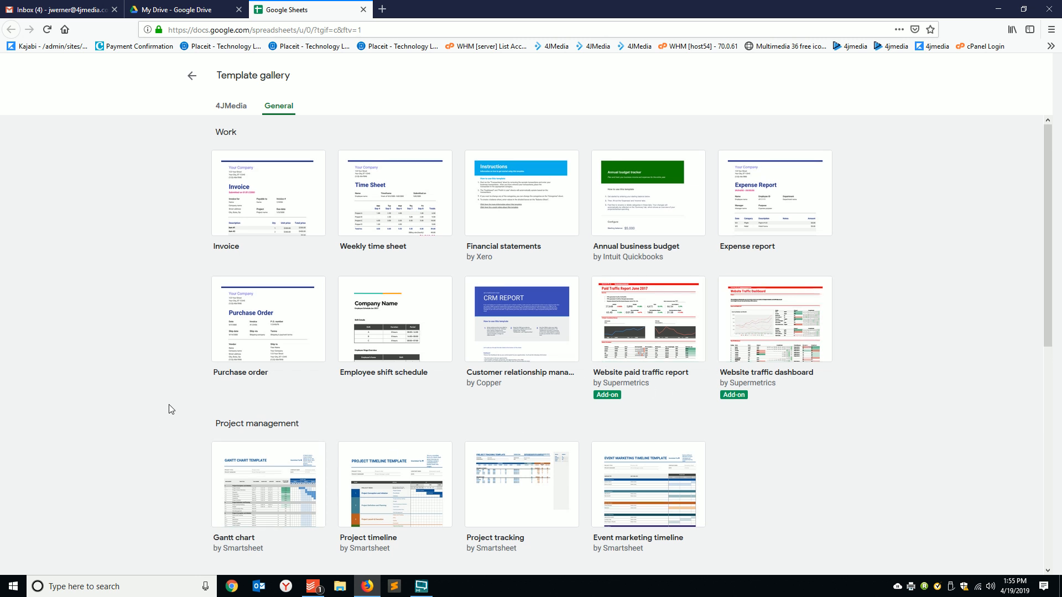
Look through the general and 4JMedia spreadsheet templates, and return to the Sheets home page
scroll(299, 337, "down", 3)
scroll(387, 298, "down", 4)
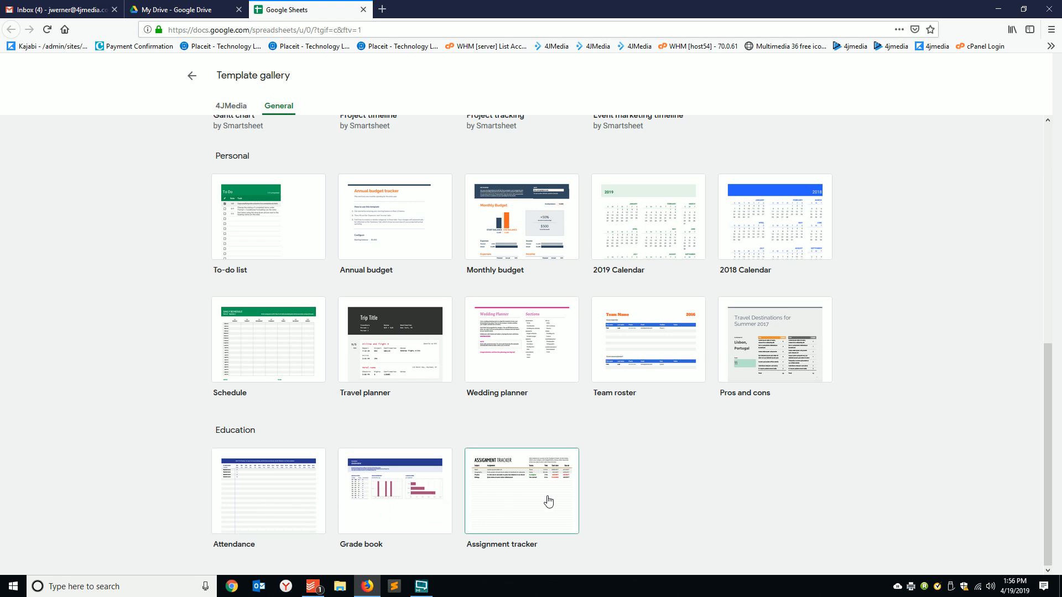
scroll(748, 351, "up", 8)
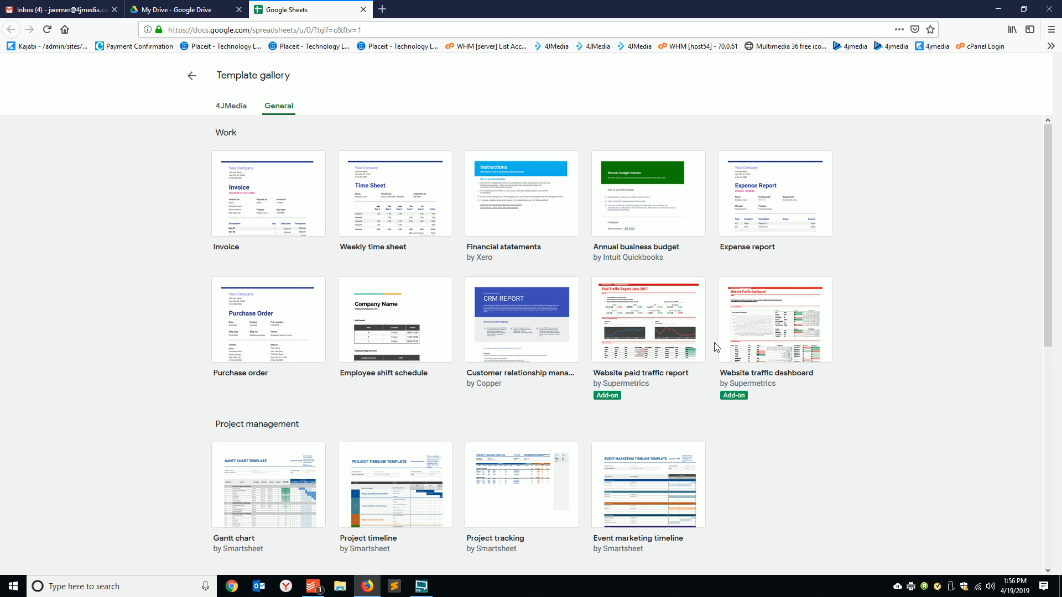
left_click(226, 110)
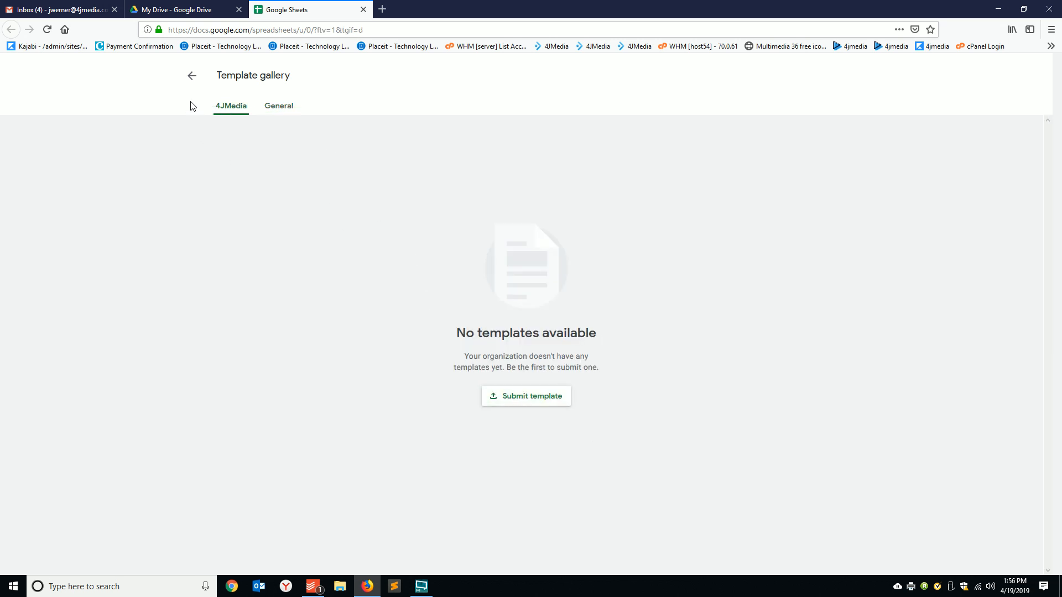
left_click(194, 79)
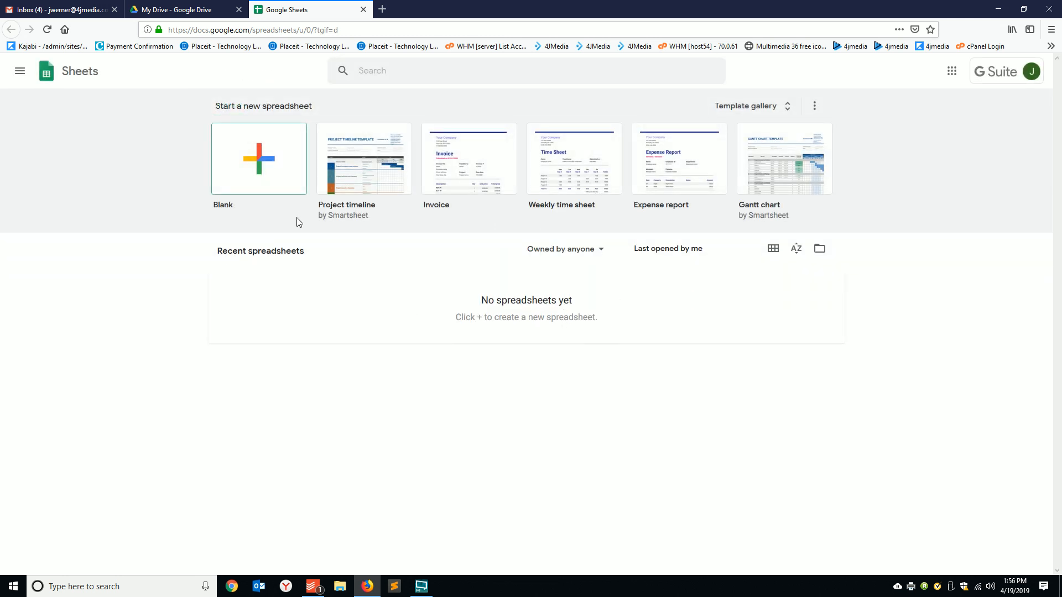
Create a blank spreadsheet and name it "test"
left_click(265, 179)
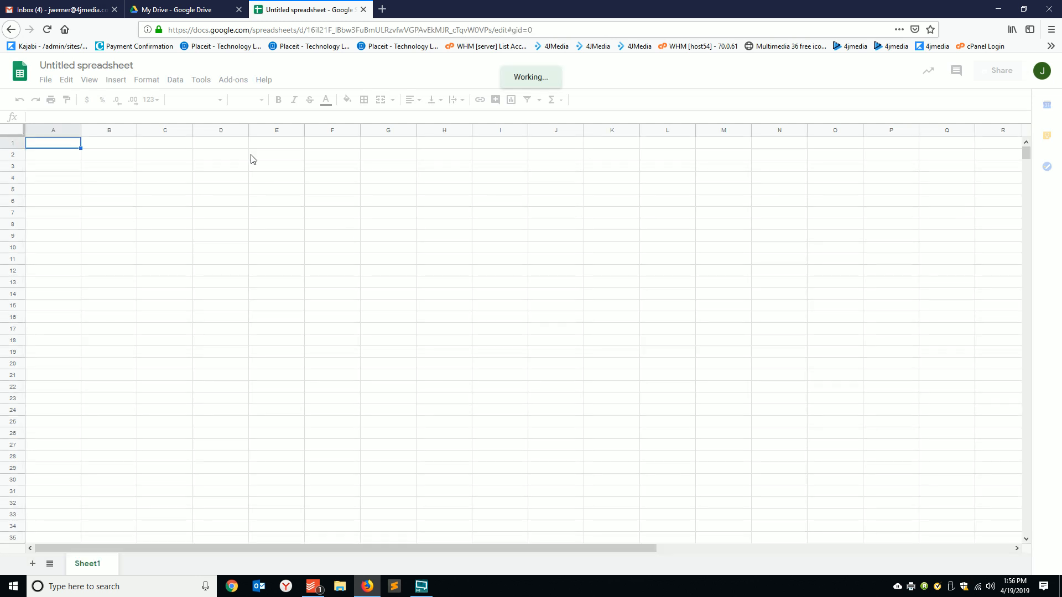
left_click(100, 67)
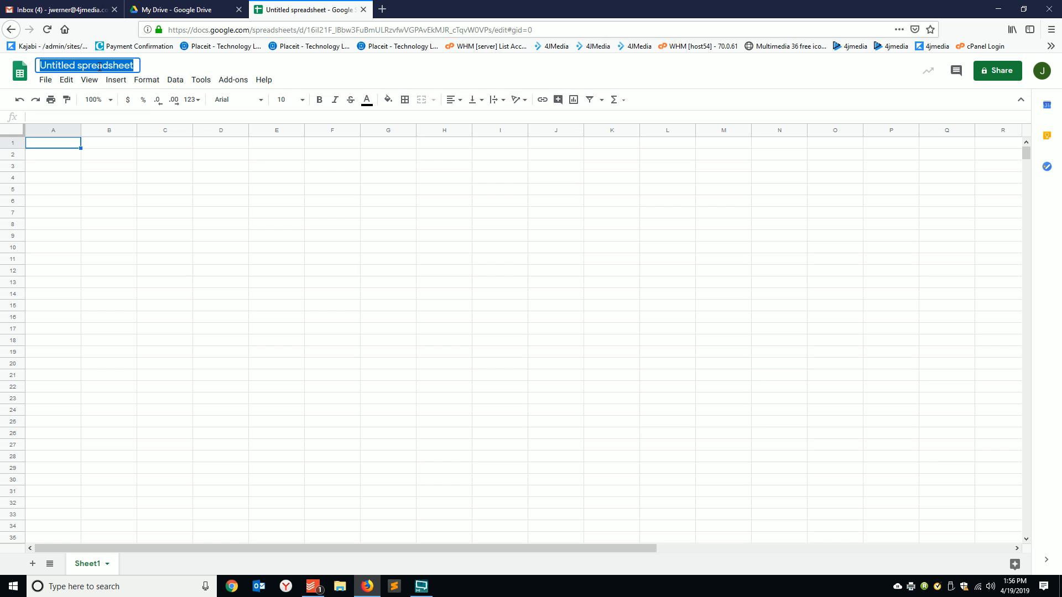
type("test")
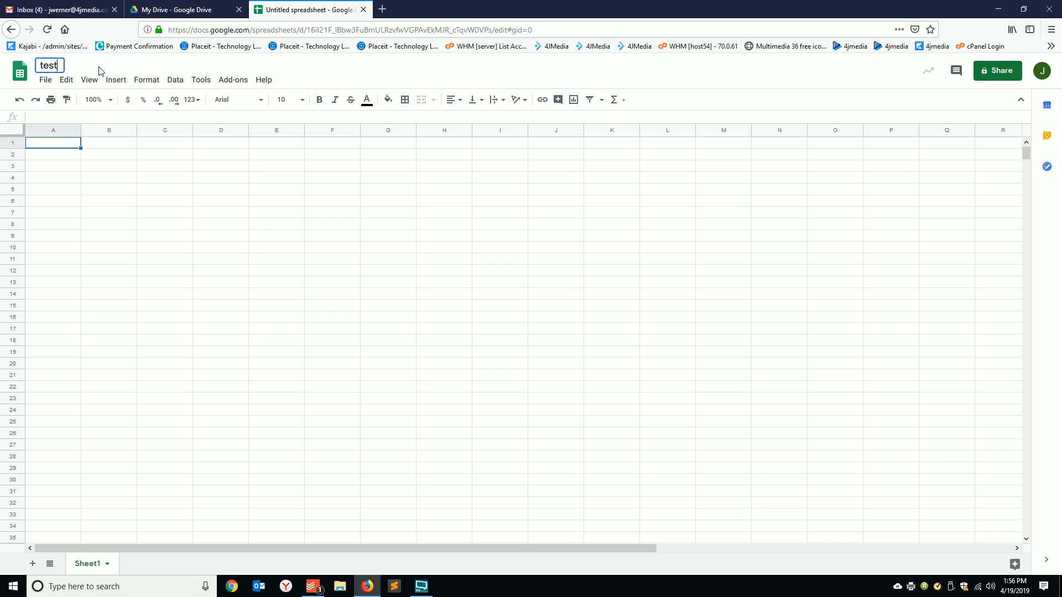
key("Return")
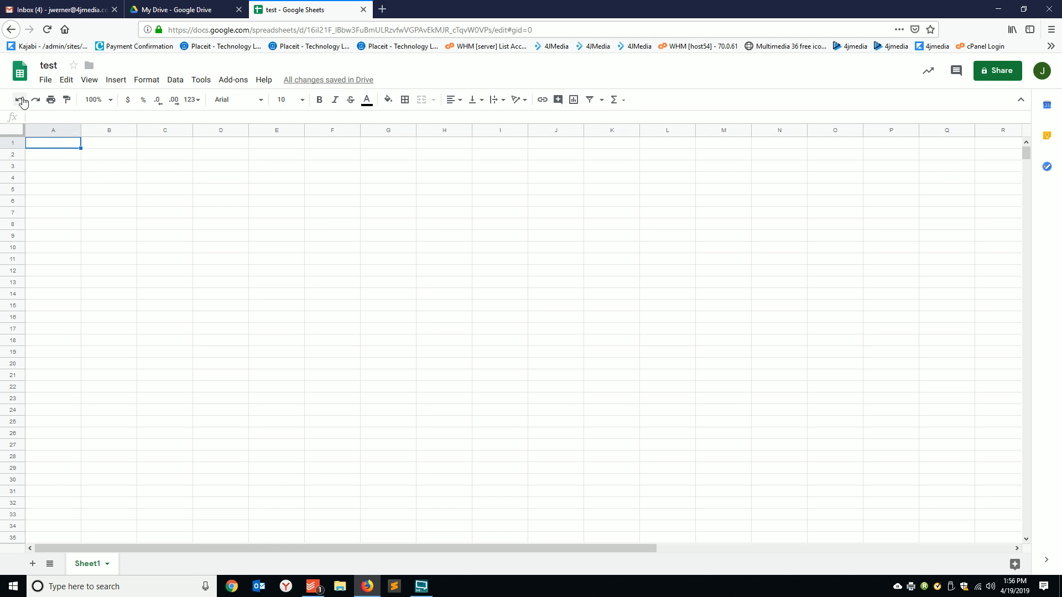
Examine the available number formats and the custom date and time formats without applying any
left_click(67, 101)
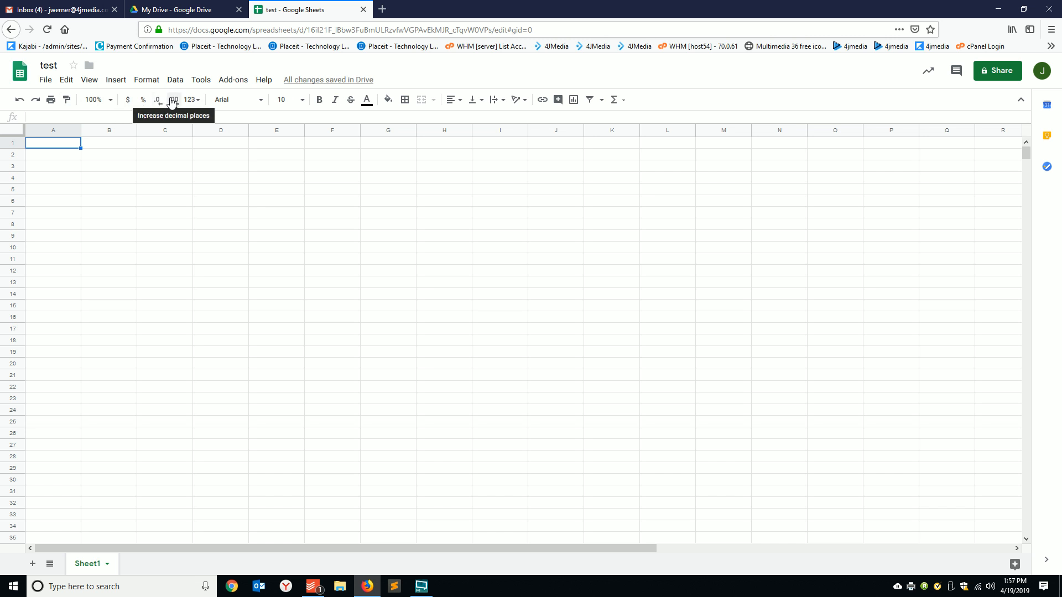
left_click(189, 102)
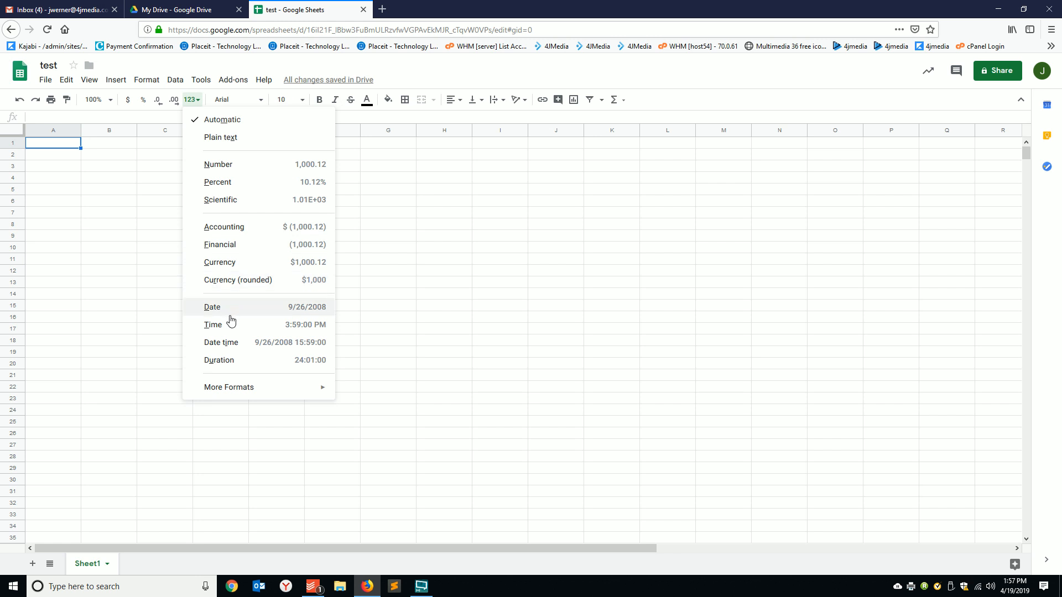
mouse_move(225, 388)
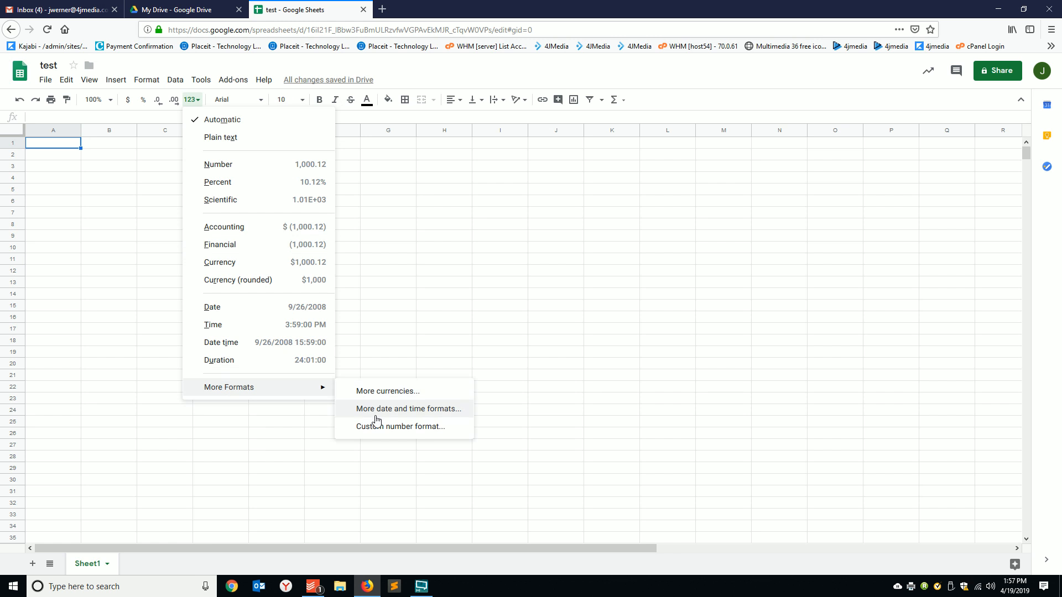
left_click(441, 410)
scroll(543, 339, "down", 10)
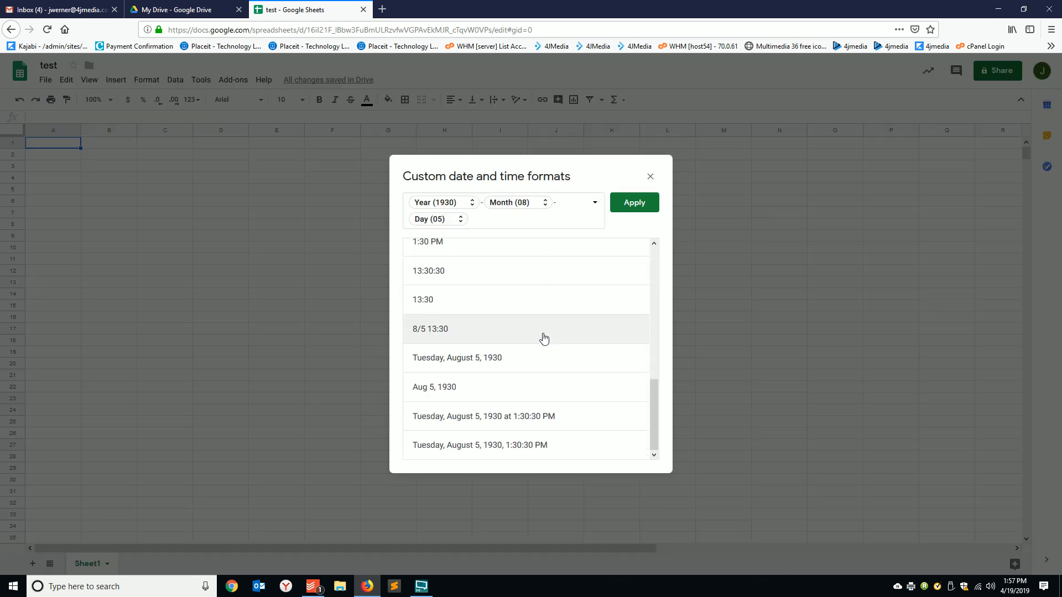
scroll(548, 349, "up", 10)
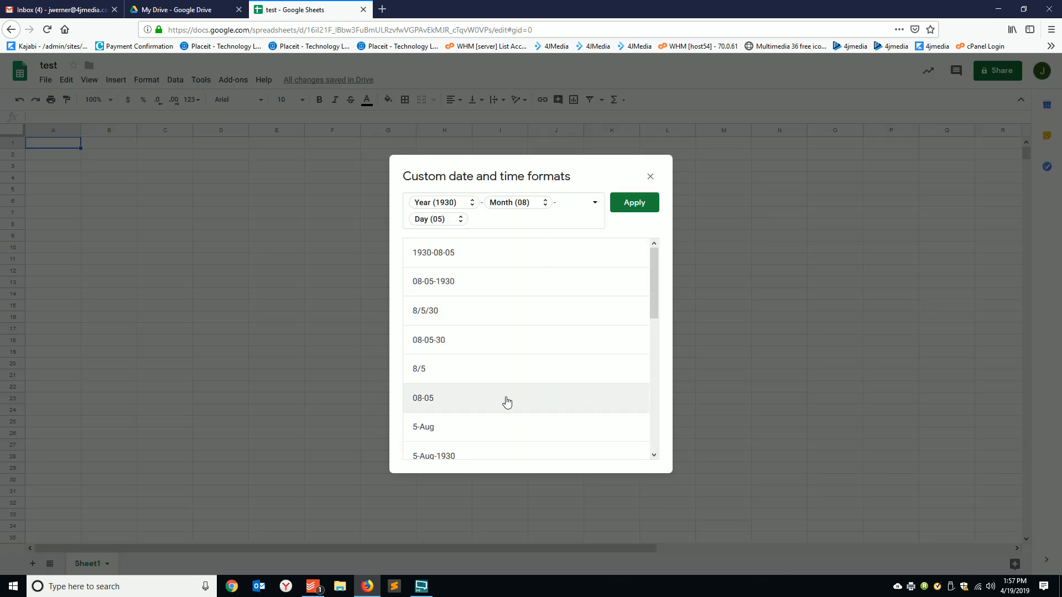
left_click(650, 176)
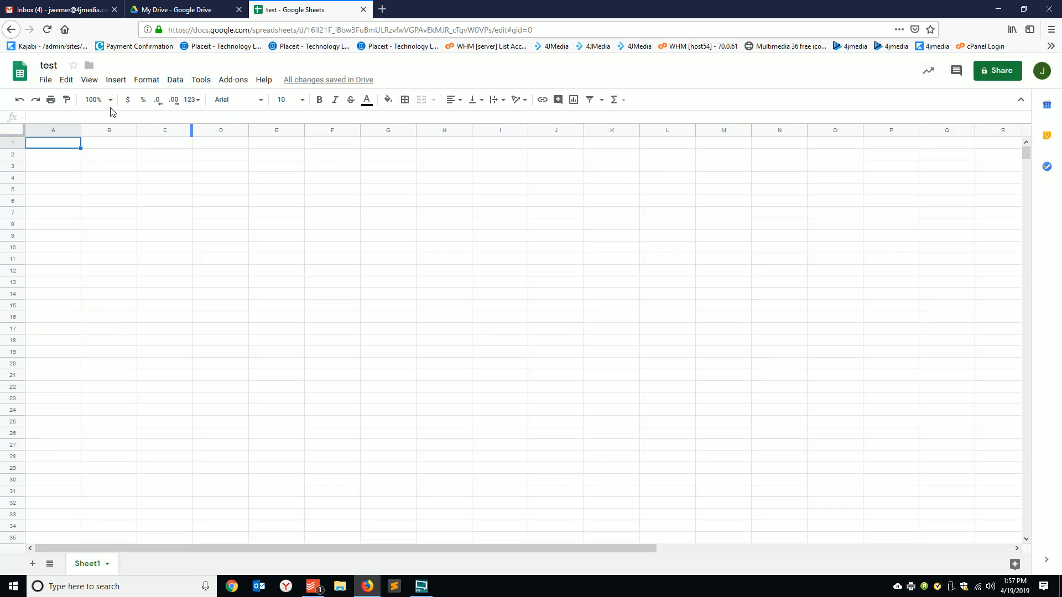
Look through the available fonts and font sizes without changing either
left_click(224, 100)
scroll(265, 277, "down", 2)
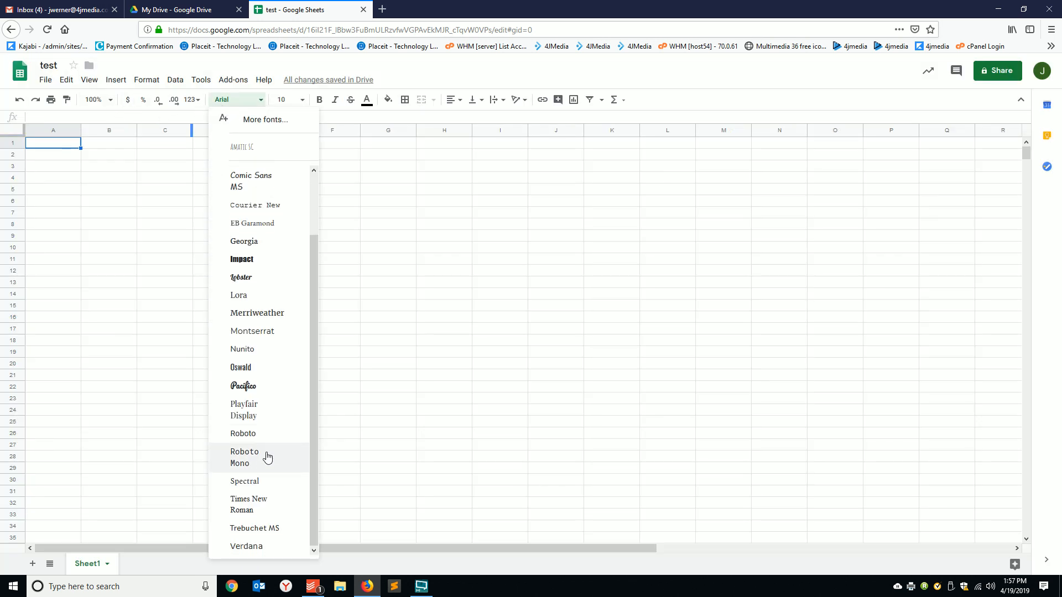
scroll(268, 448, "up", 2)
left_click(294, 101)
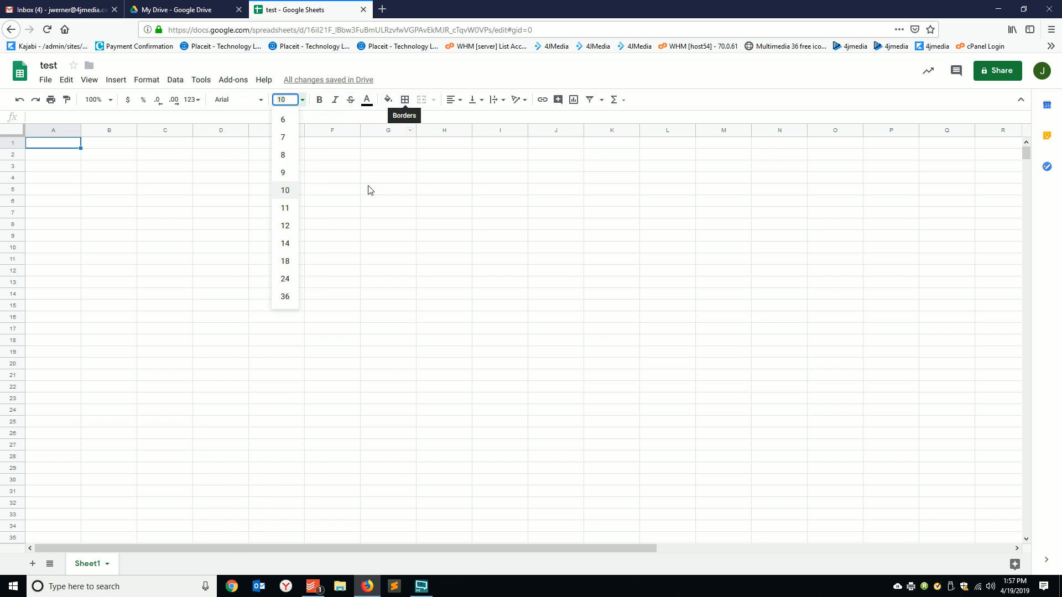
Fill cell F2 with yellow and apply all borders to it
left_click(344, 158)
left_click(388, 100)
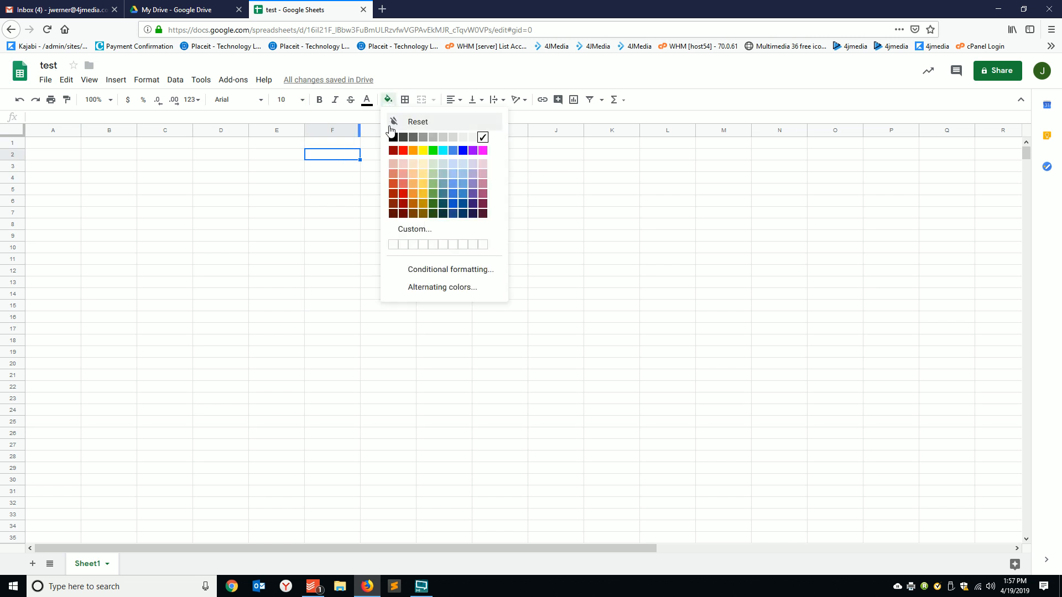
left_click(423, 151)
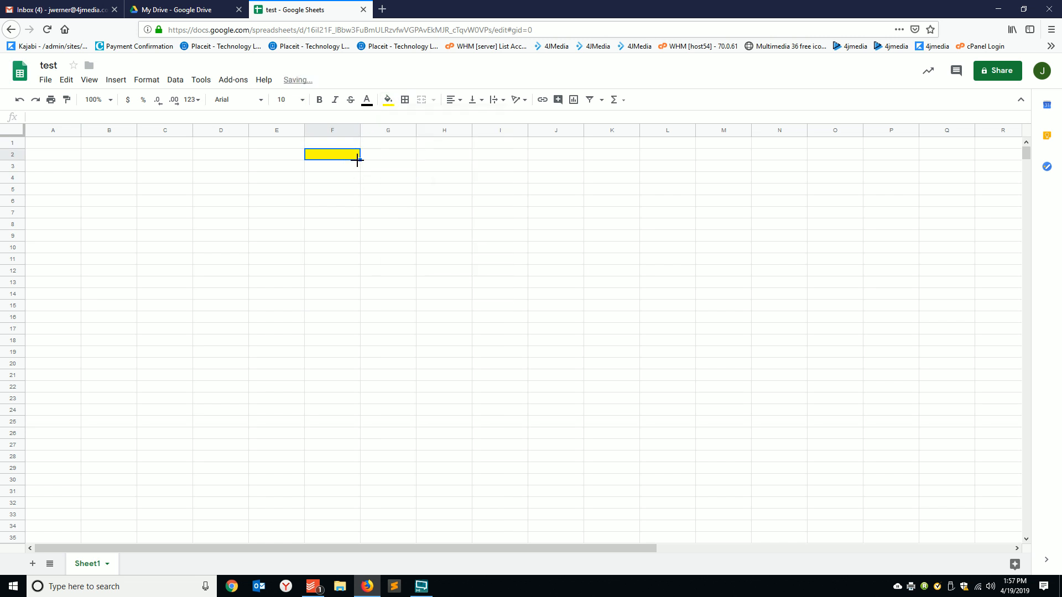
left_click(403, 104)
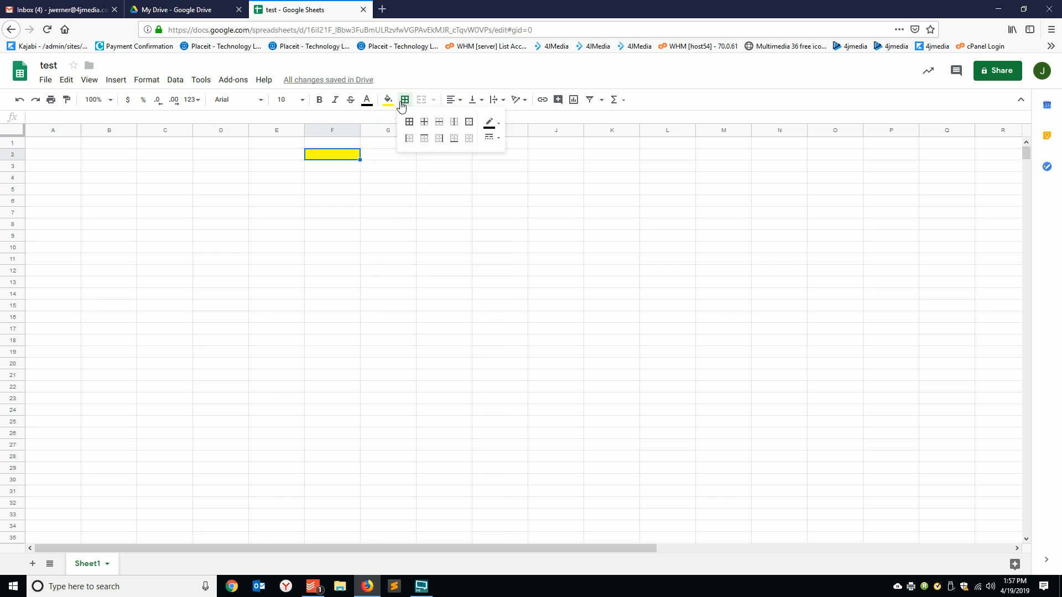
left_click(410, 125)
left_click(296, 181)
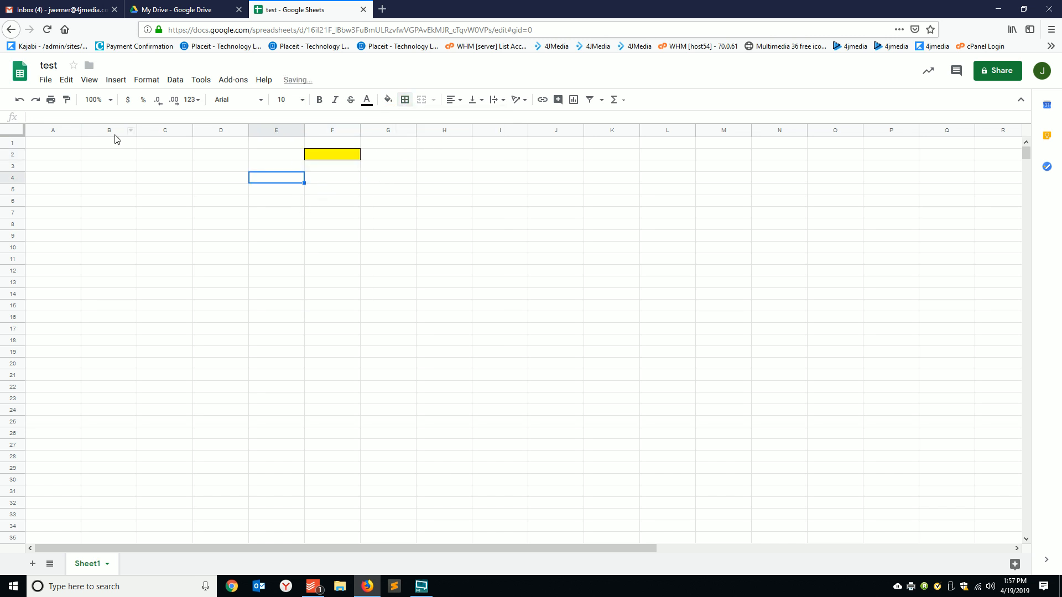
Apply all borders to every cell in the sheet
left_click(11, 132)
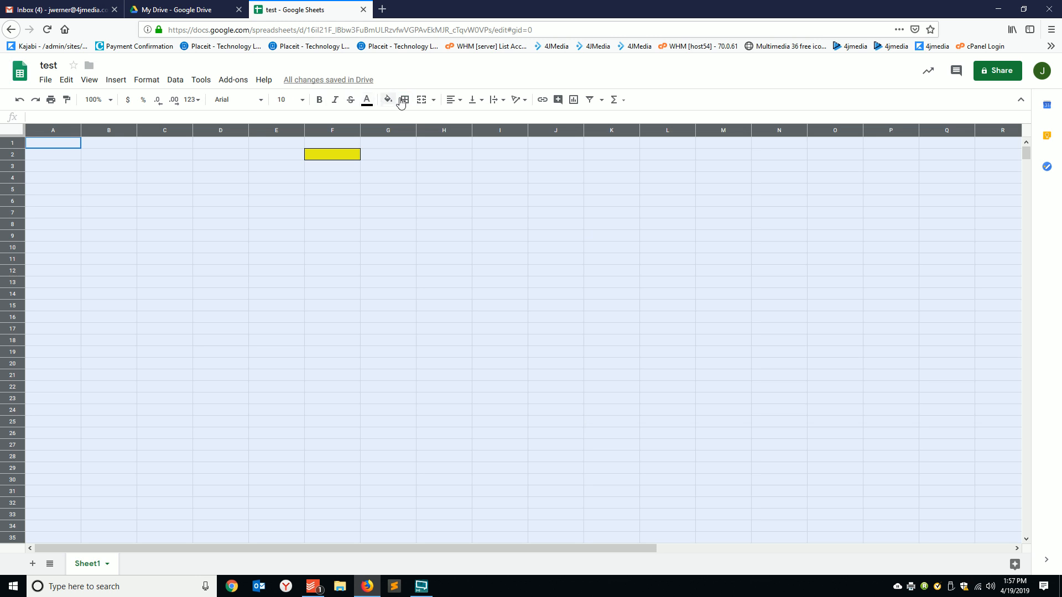
left_click(402, 100)
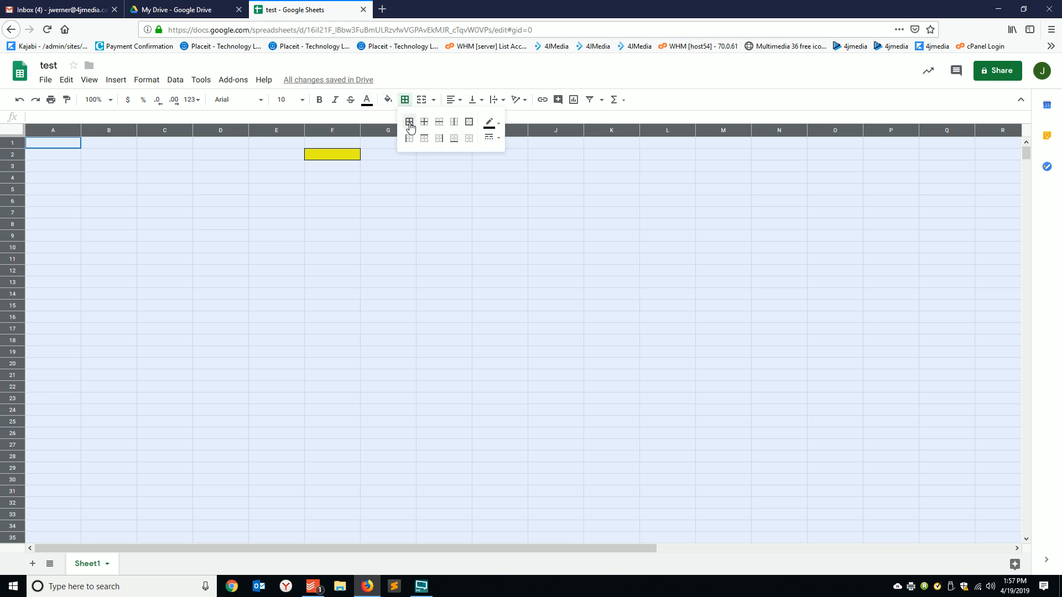
left_click(410, 124)
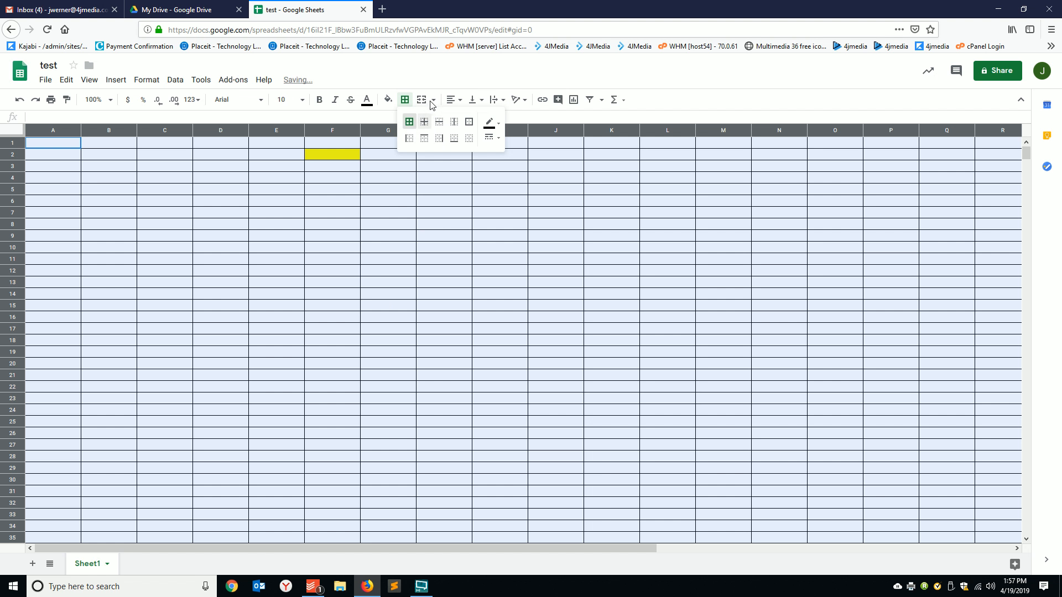
left_click(331, 258)
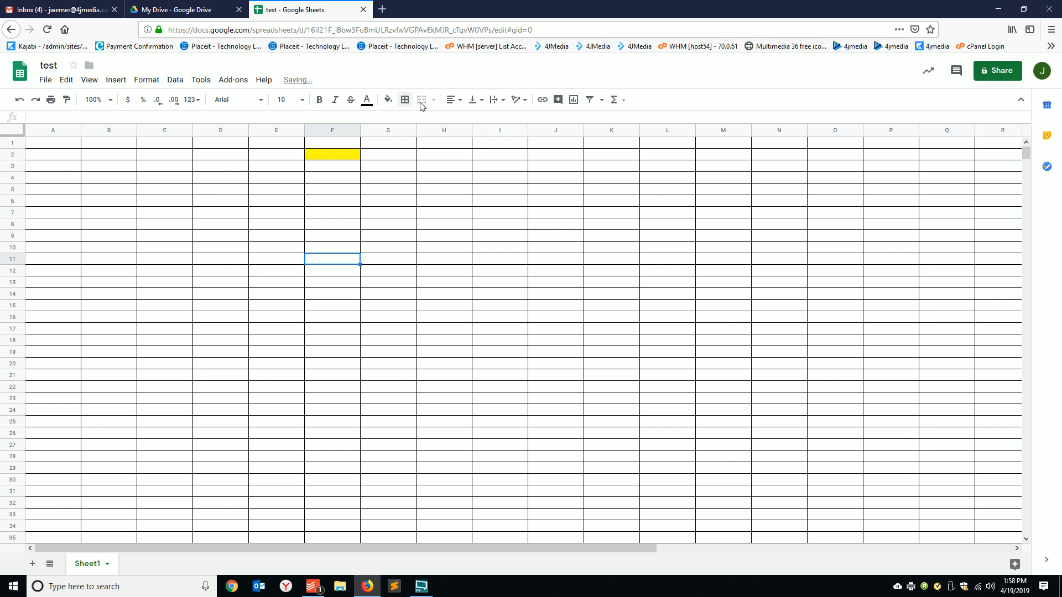
Examine the horizontal alignment, vertical alignment, text wrapping and text rotation options for cell H14
left_click(444, 294)
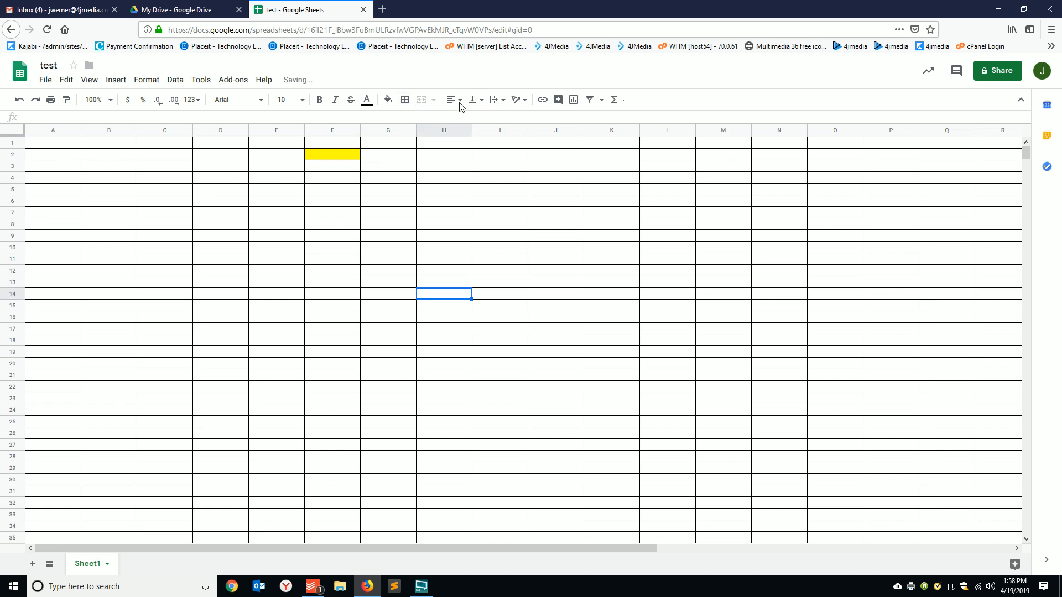
left_click(456, 100)
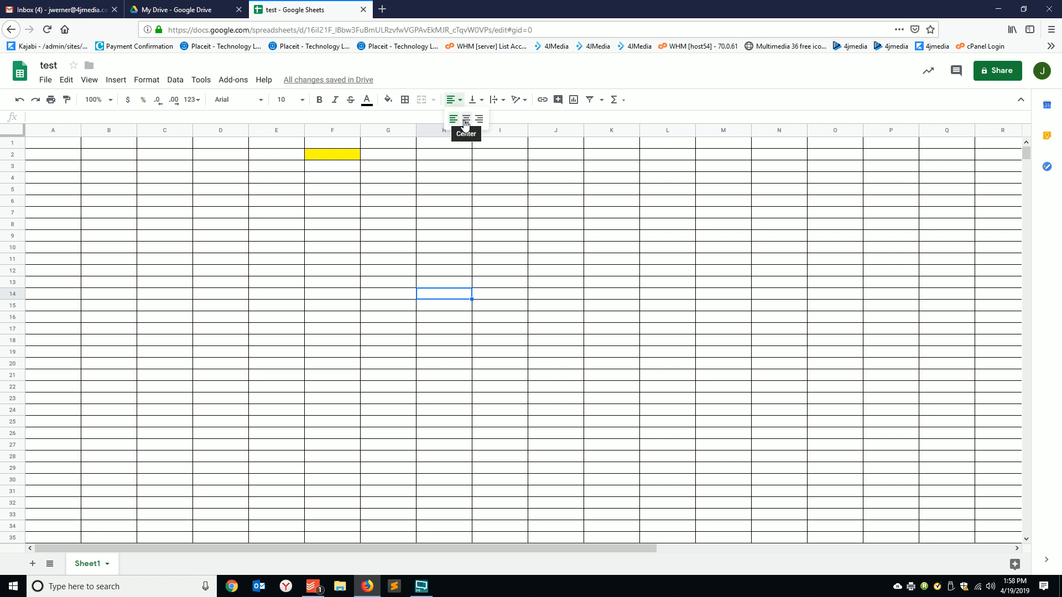
left_click(476, 103)
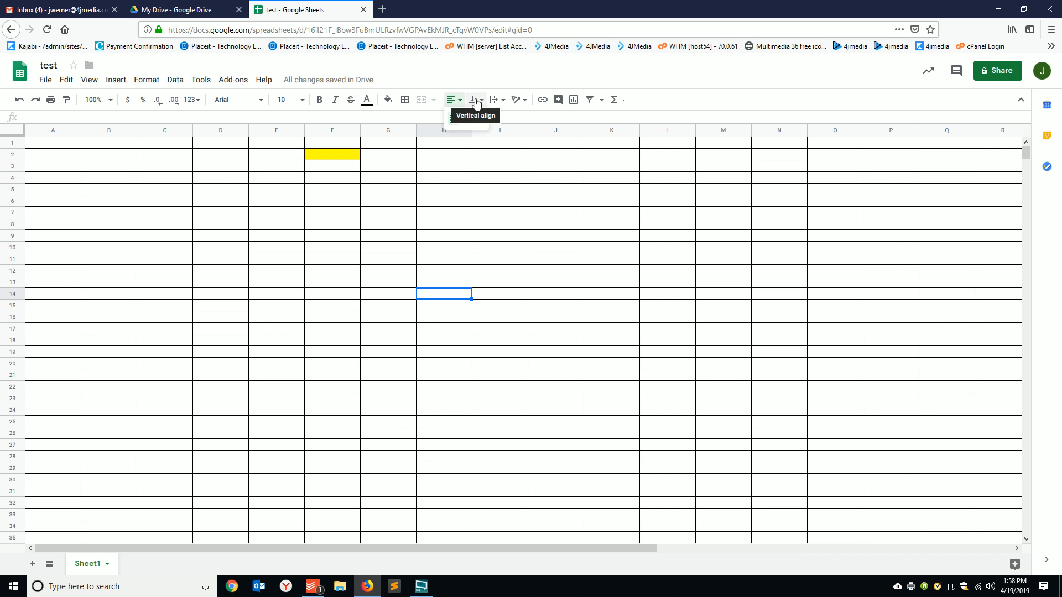
left_click(476, 103)
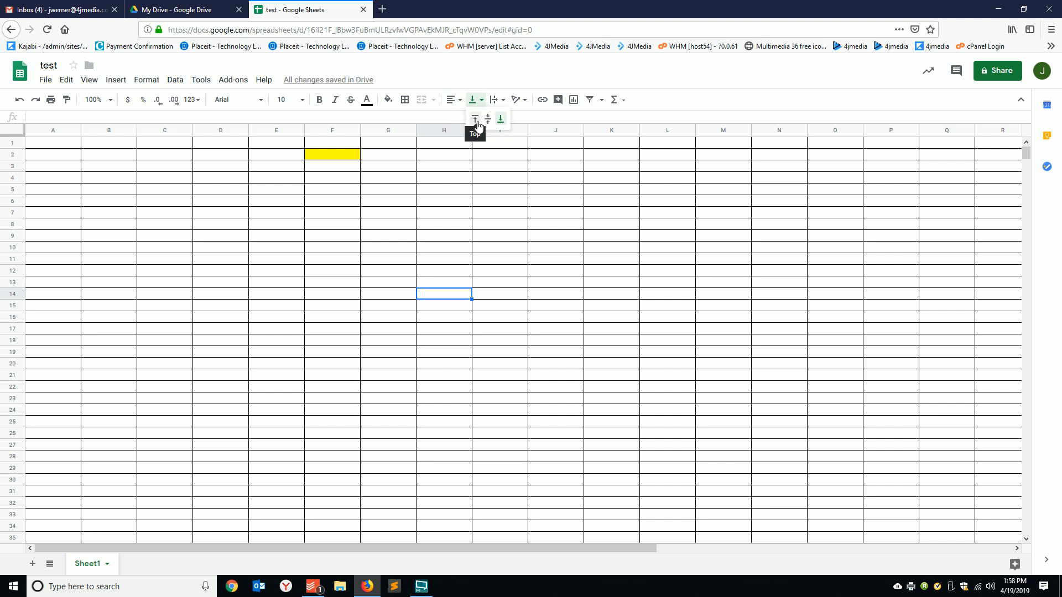
left_click(501, 100)
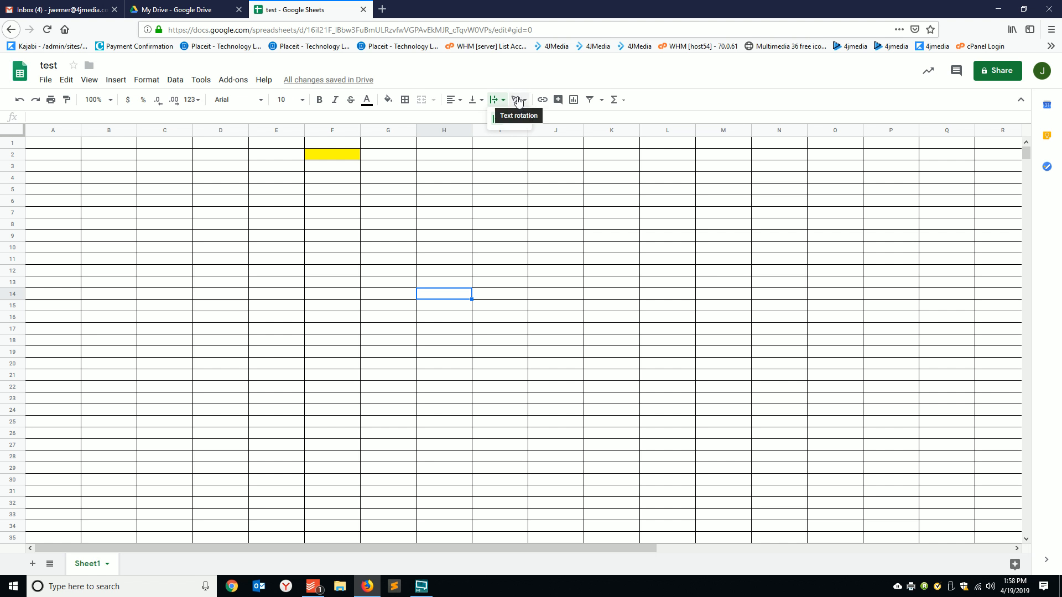
left_click(518, 100)
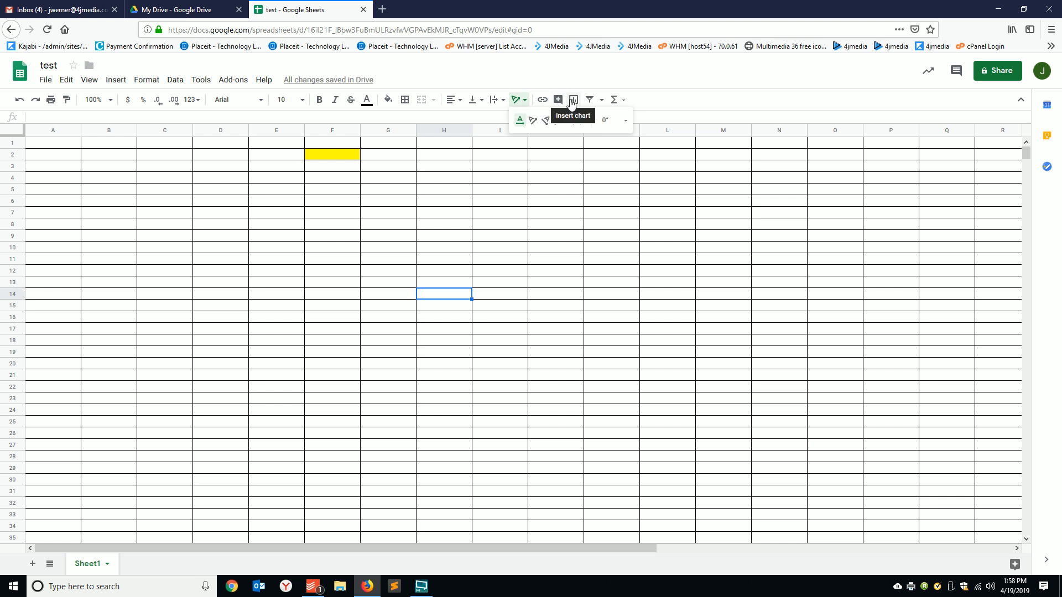
Create a filter on cell H14 and show the filter view options
left_click(591, 100)
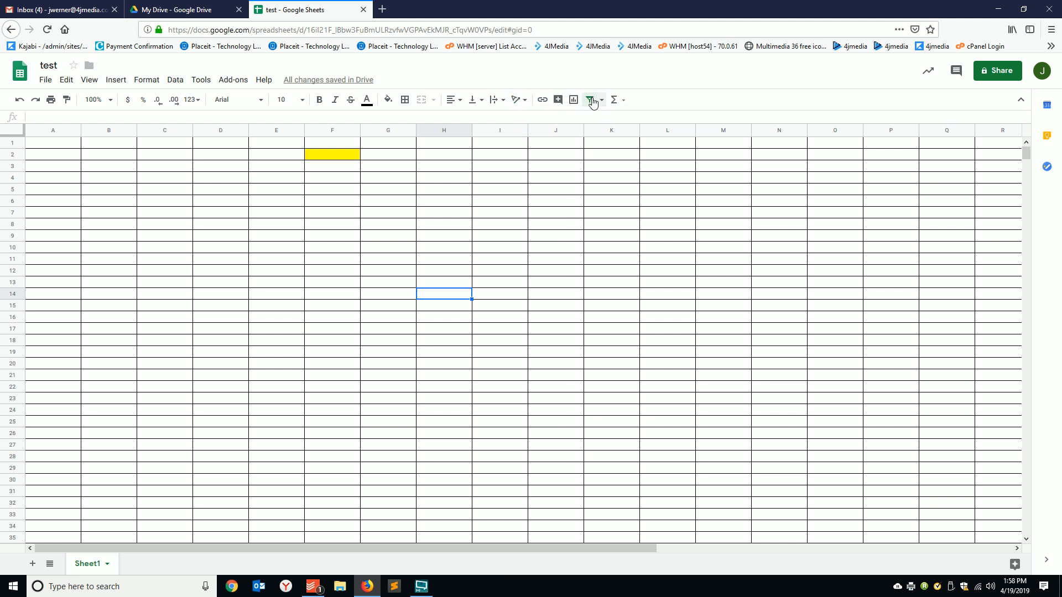
left_click(601, 101)
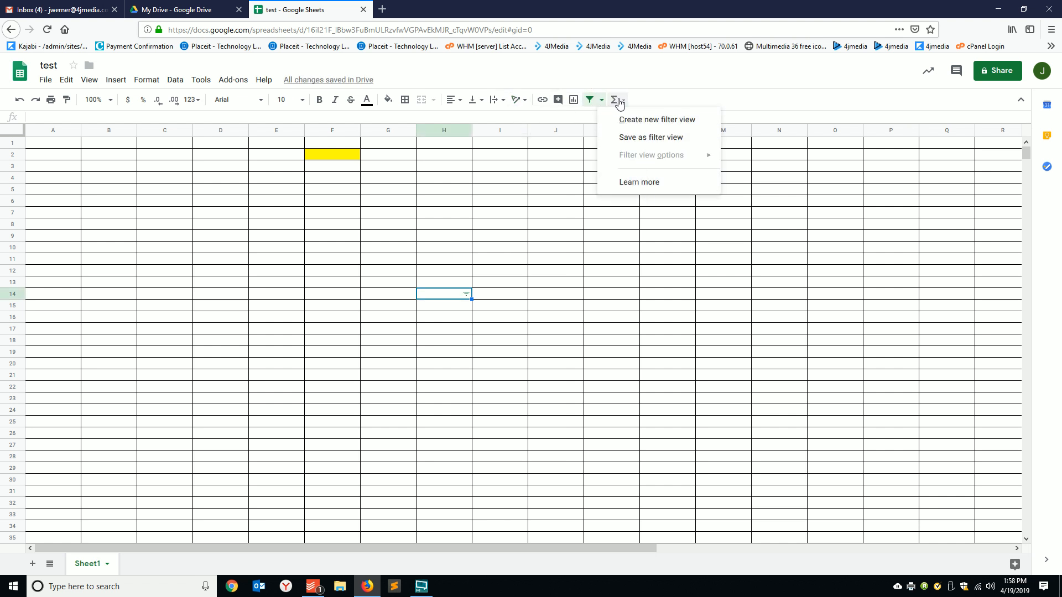
Browse the function categories and enter a SUM formula in cell H14 that references cell H95
left_click(620, 101)
scroll(641, 332, "down", 2)
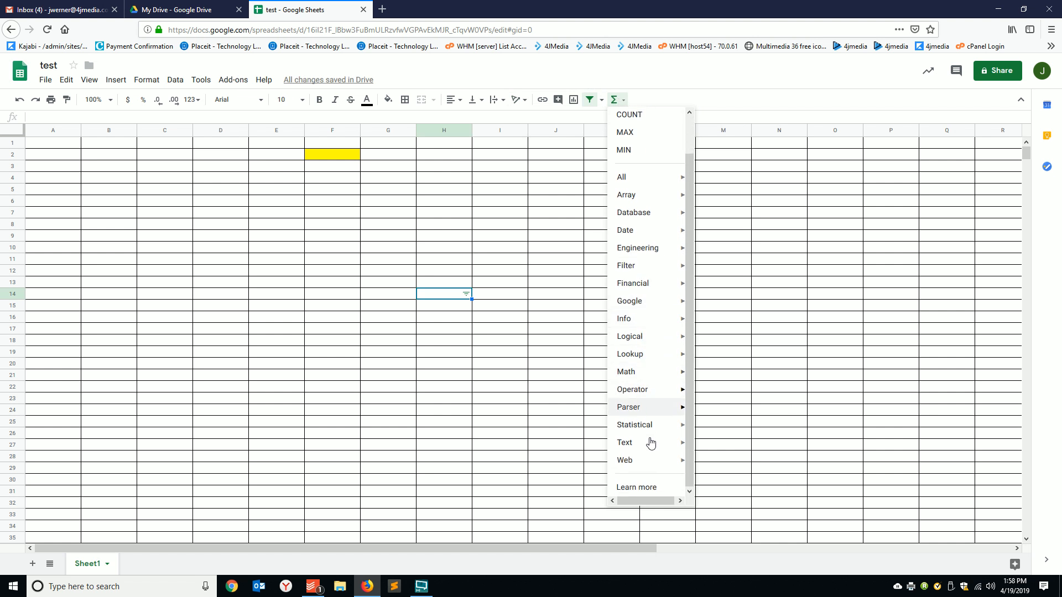
scroll(636, 388, "up", 2)
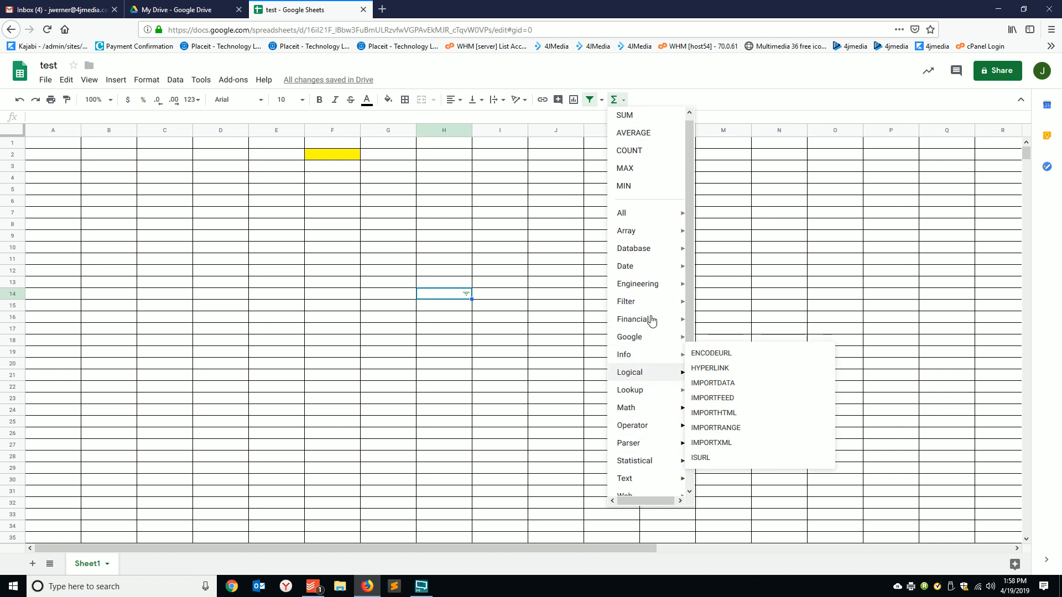
left_click(635, 123)
left_click(408, 273)
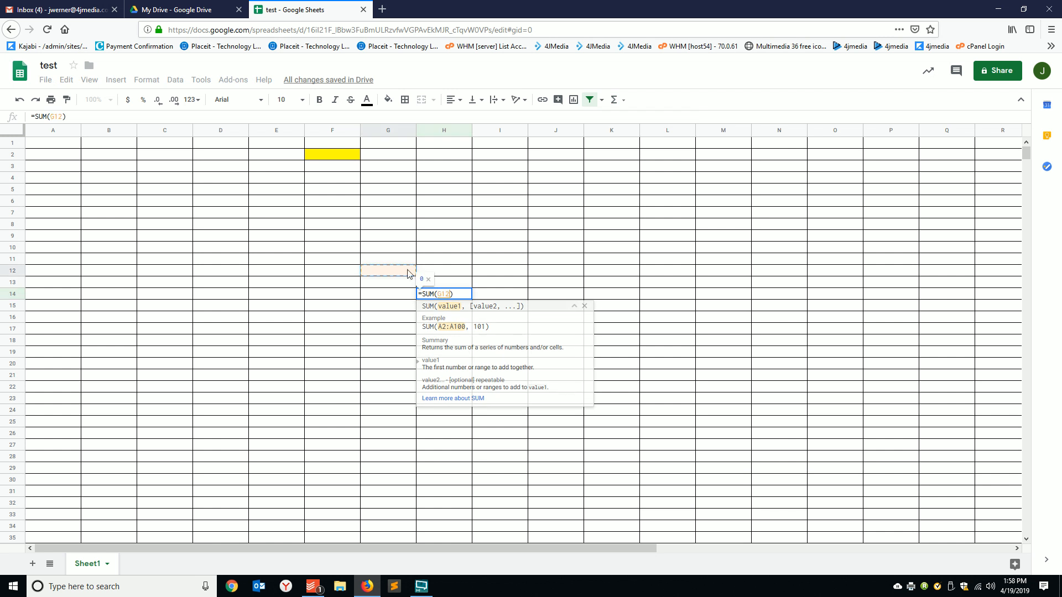
left_click(386, 286)
left_click(443, 234)
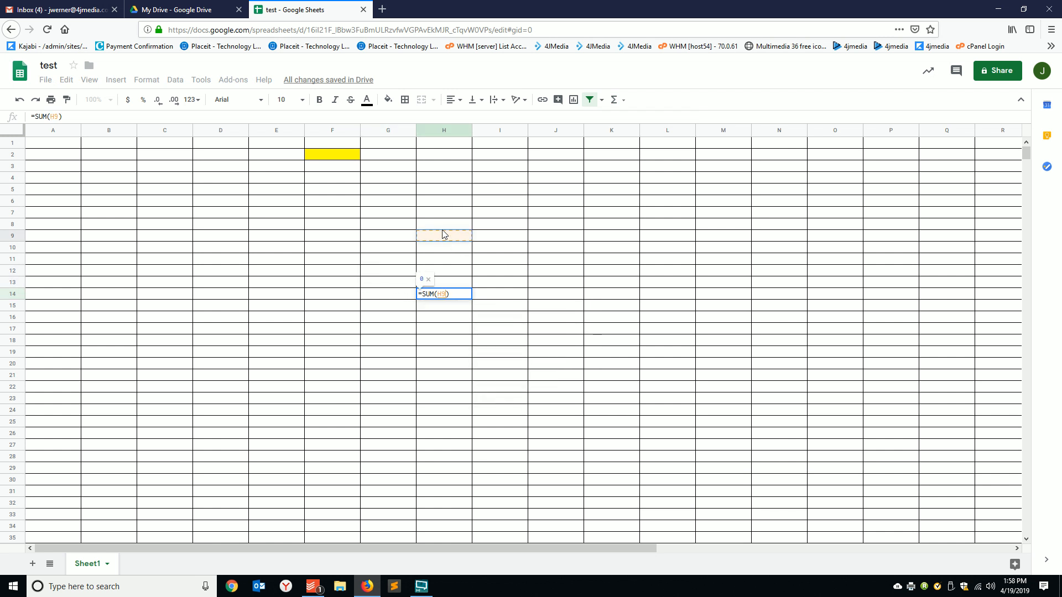
type("5")
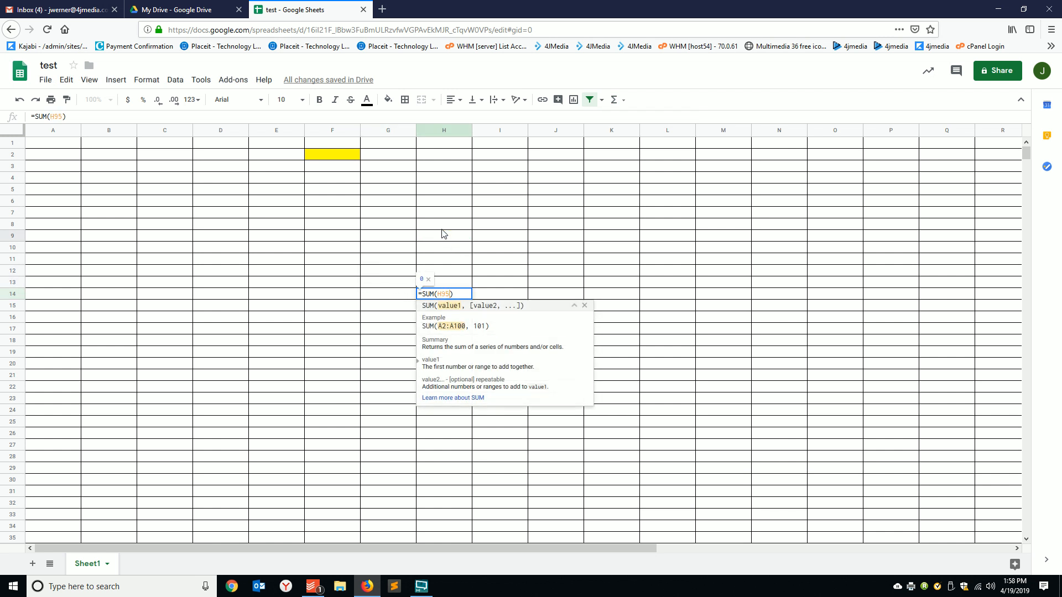
left_click(434, 223)
left_click(404, 280)
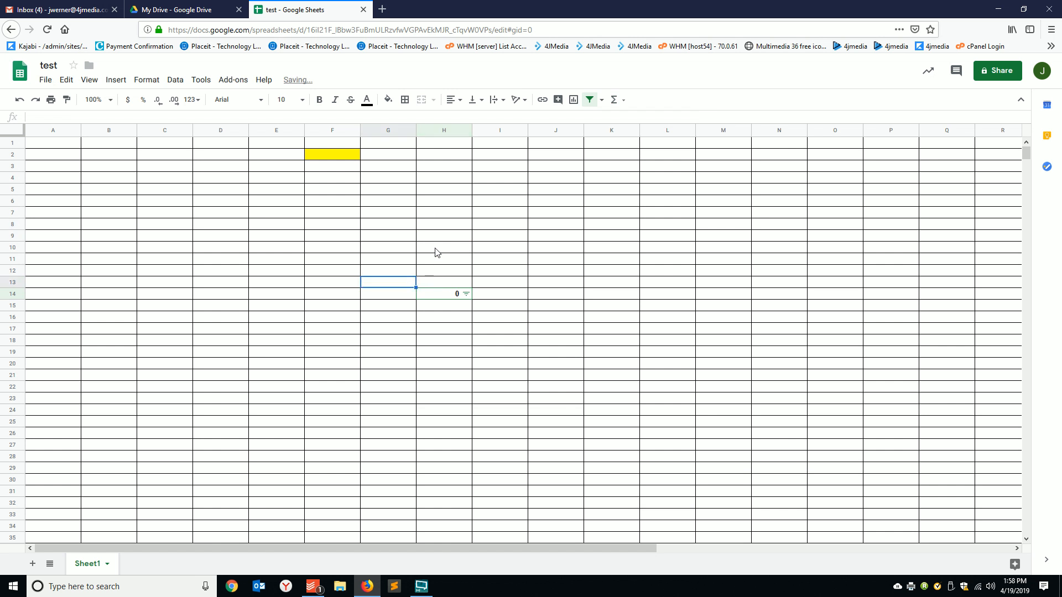
Enter 5 in cell H8 and 10 in cell H9
left_click(440, 223)
type("5")
key("Return")
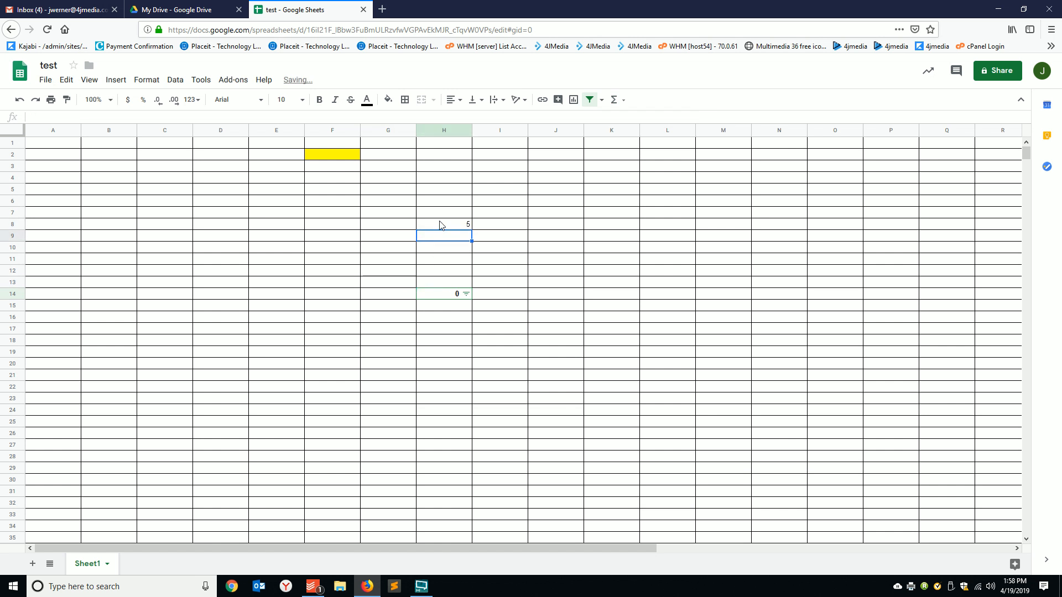
type("10")
key("Return")
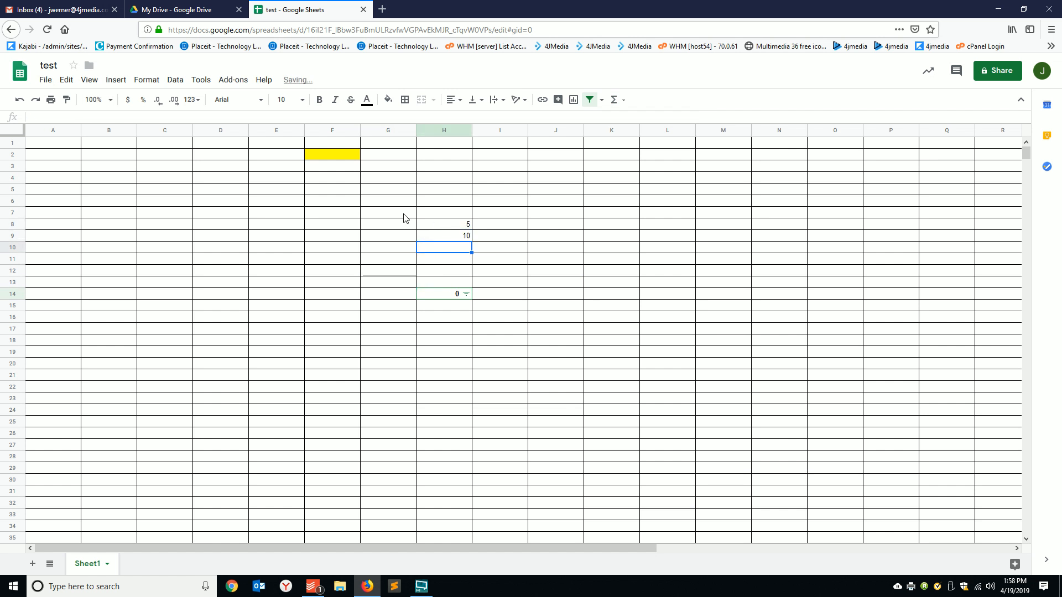
Remove the filter from cell H14 and replace its formula with =SUM(H9+H8)
left_click(444, 292)
left_click(594, 104)
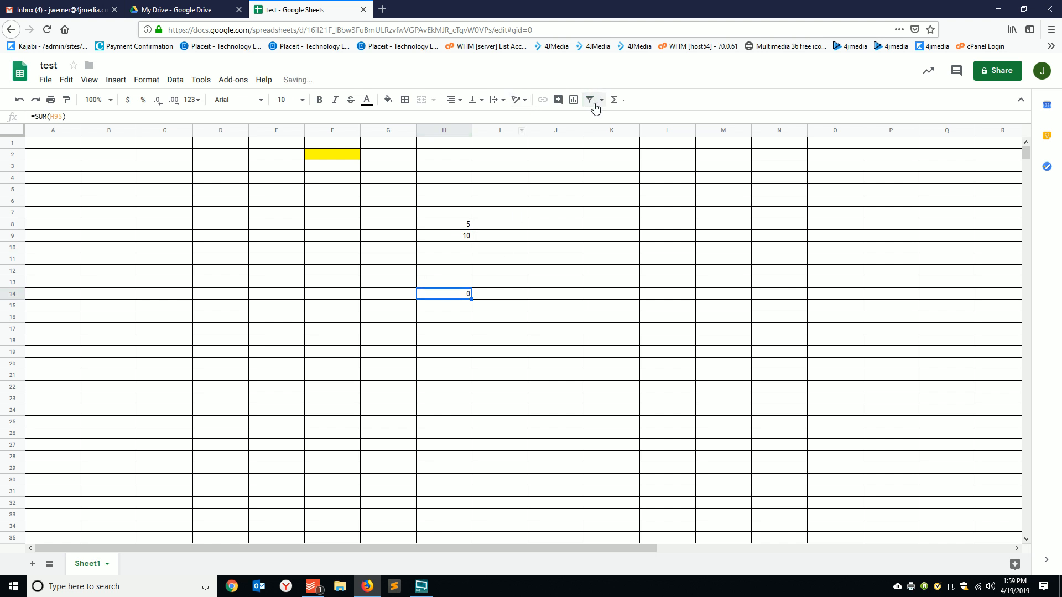
left_click(622, 103)
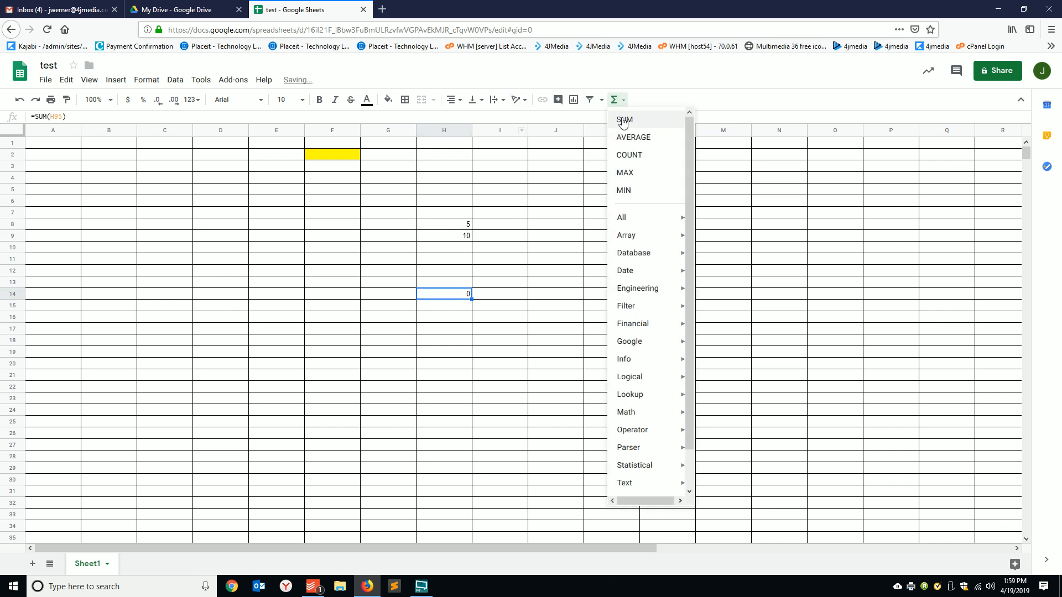
left_click(624, 114)
left_click(453, 226)
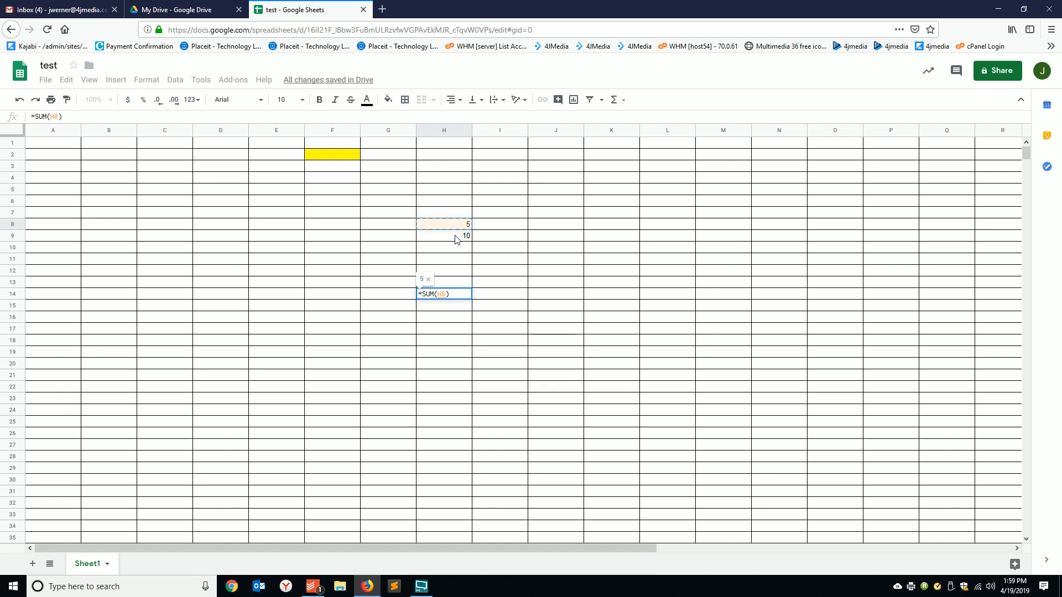
left_click(456, 237)
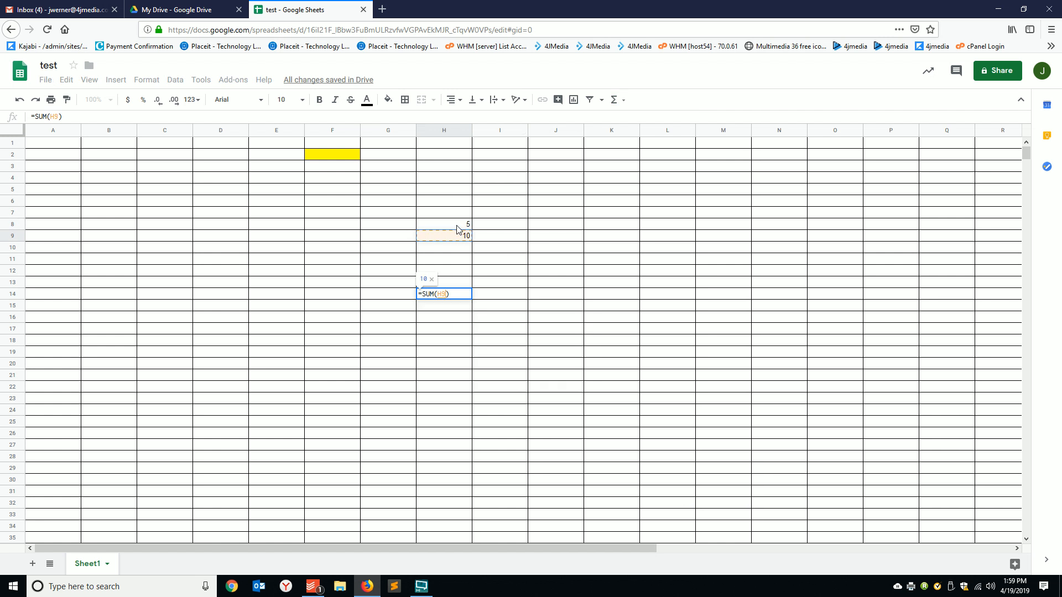
type("+")
left_click(457, 226)
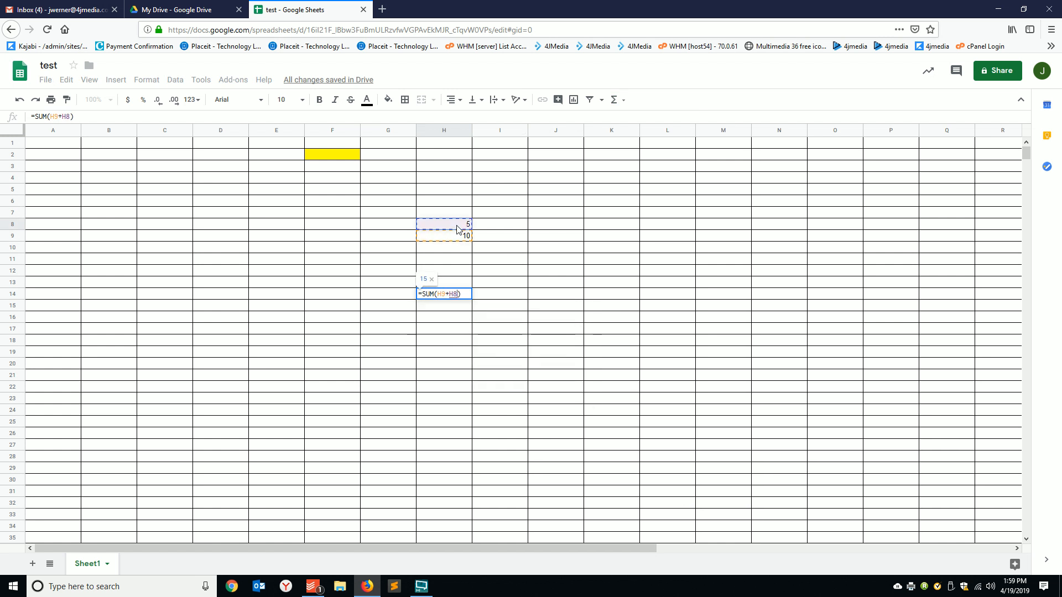
key("Return")
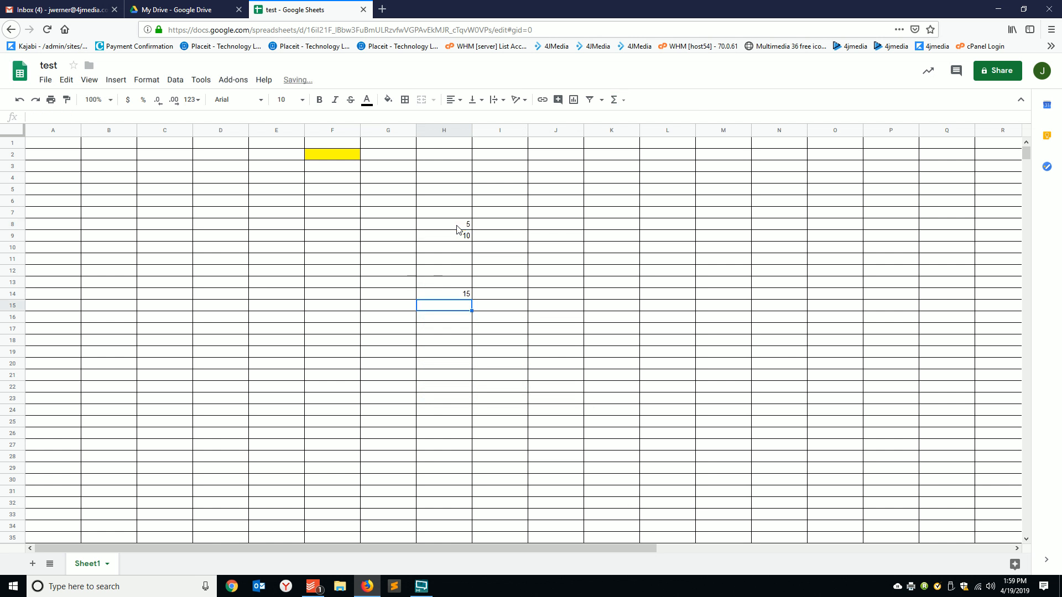
Check the formula in cell H14 against its source values in cells H8 and H9
left_click(447, 294)
left_click(458, 227)
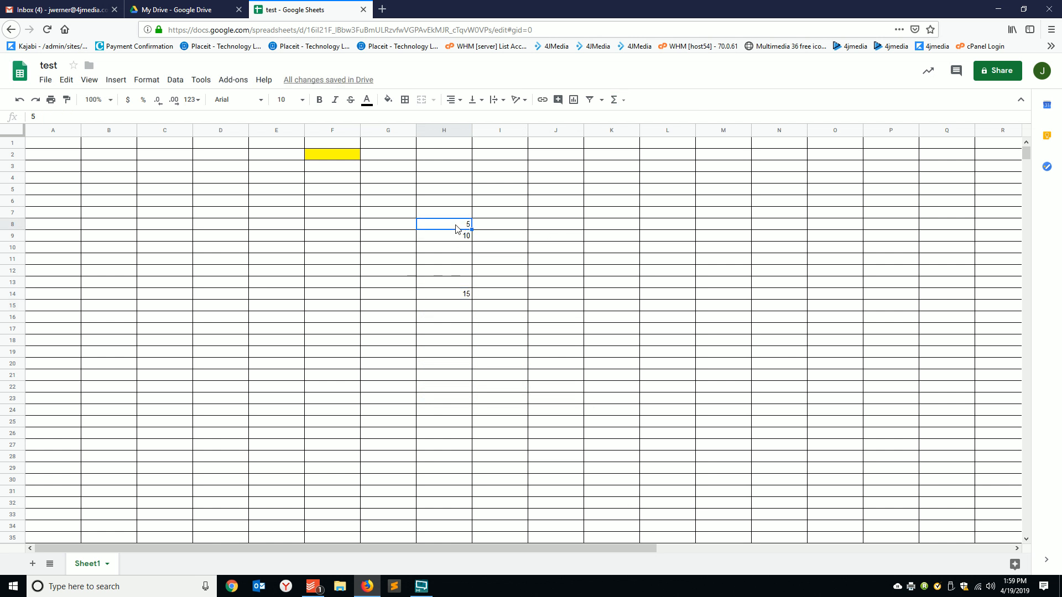
key("Down")
left_click(461, 296)
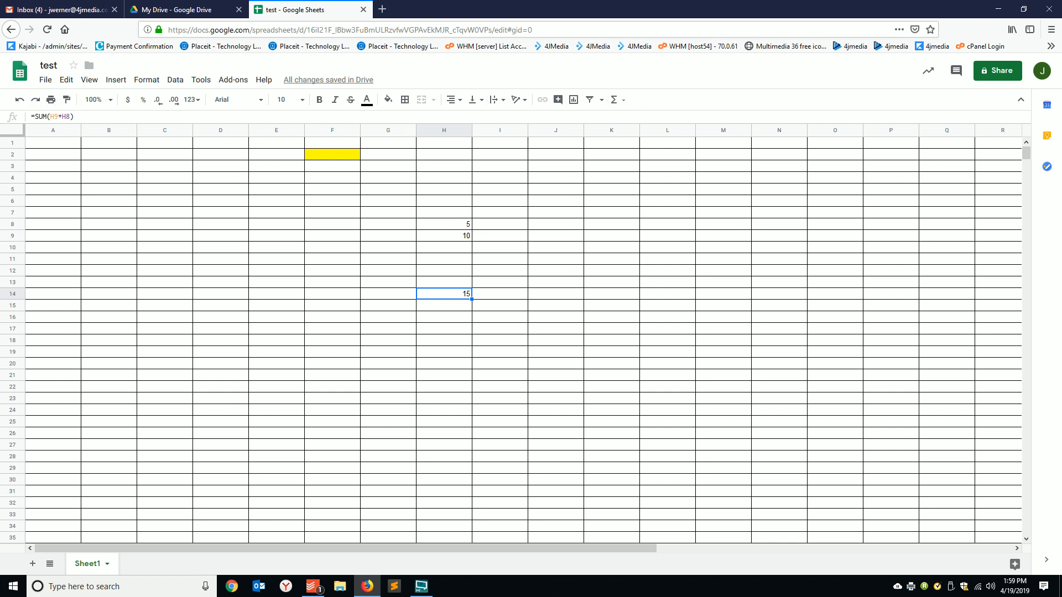
Examine the spreadsheet's file management commands and its view options, such as freeze, gridlines, zoom and full screen
left_click(45, 83)
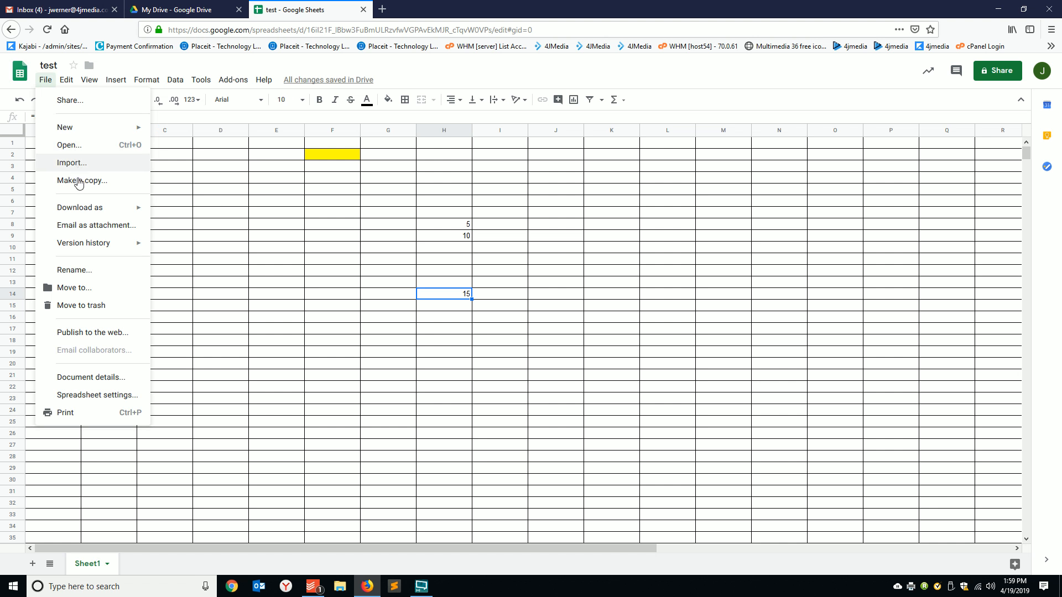
mouse_move(82, 212)
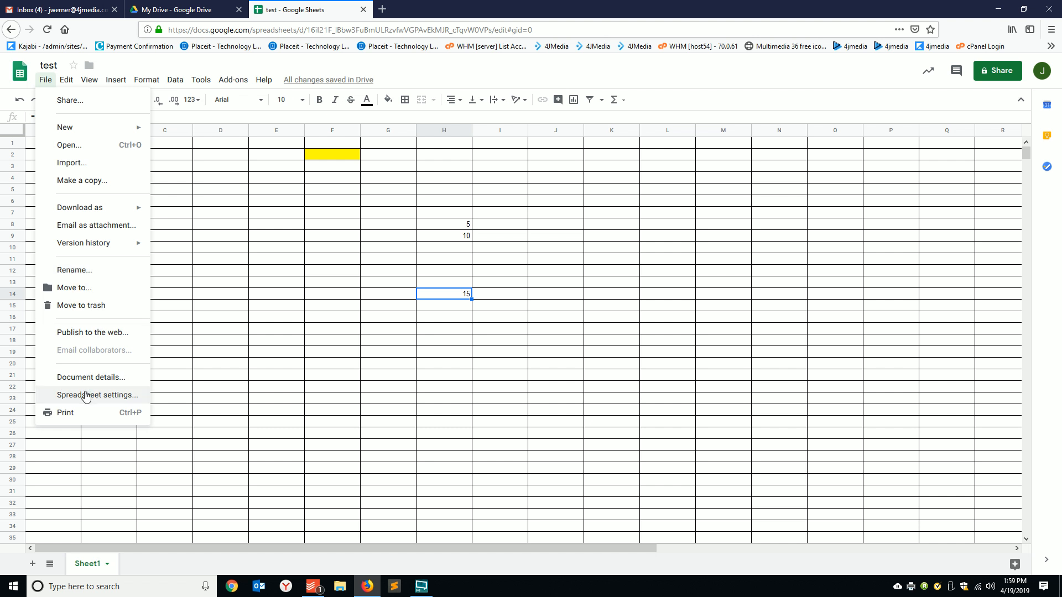
mouse_move(84, 79)
mouse_move(44, 79)
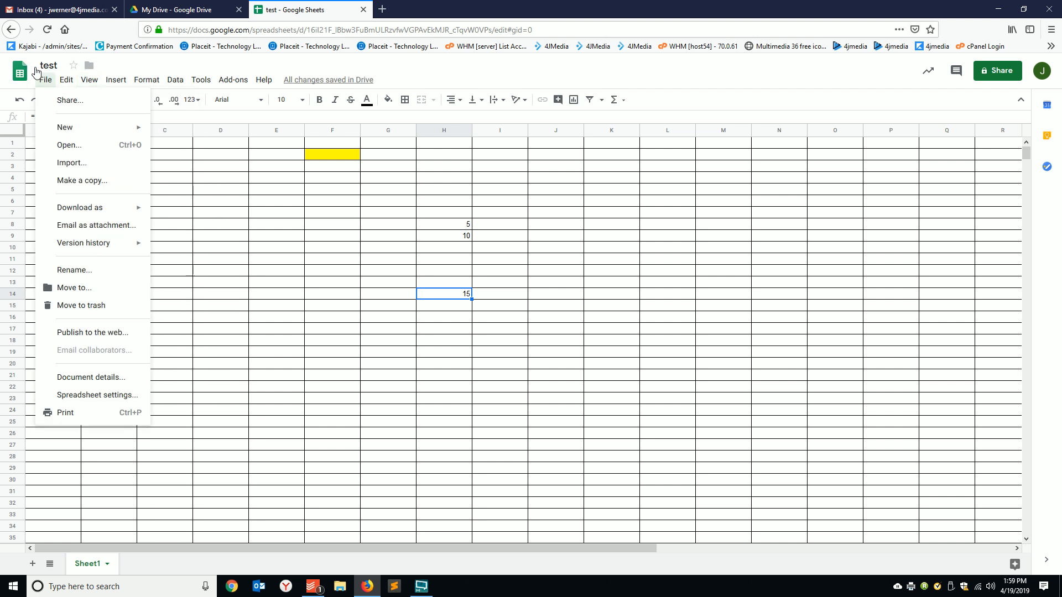
mouse_move(86, 133)
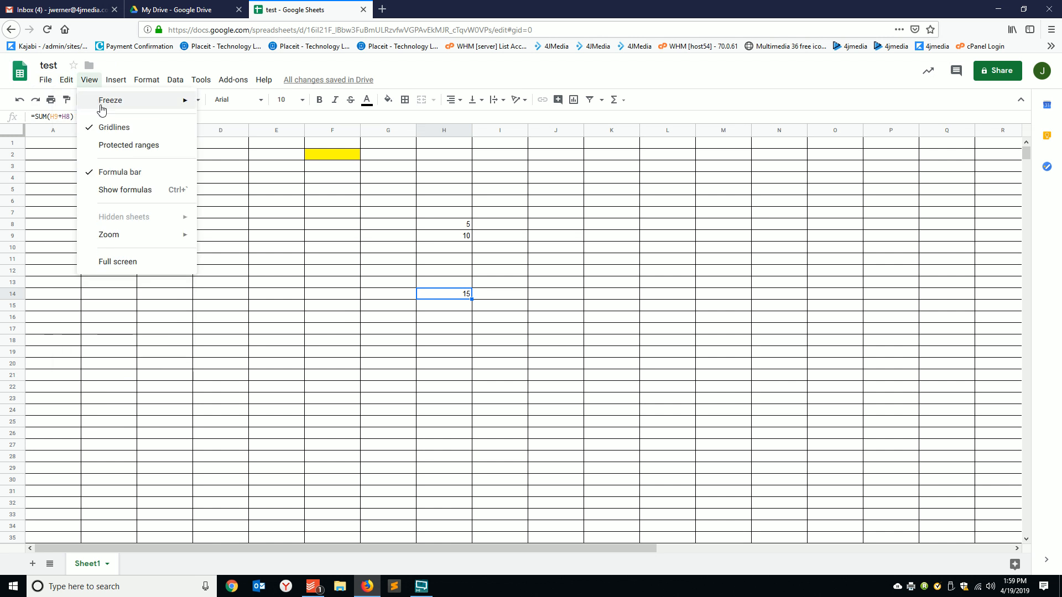
mouse_move(101, 109)
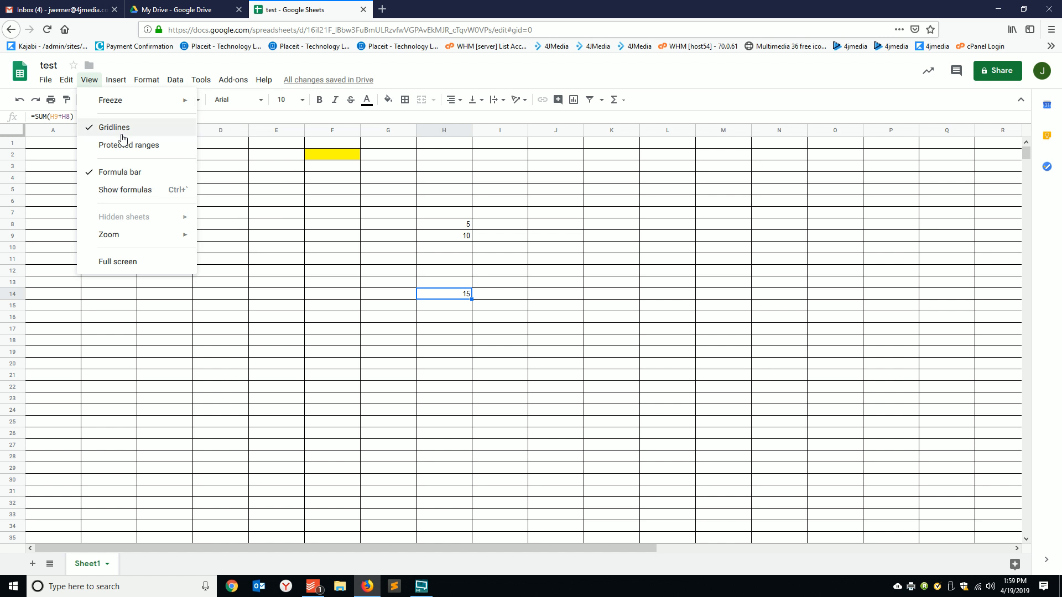
mouse_move(119, 239)
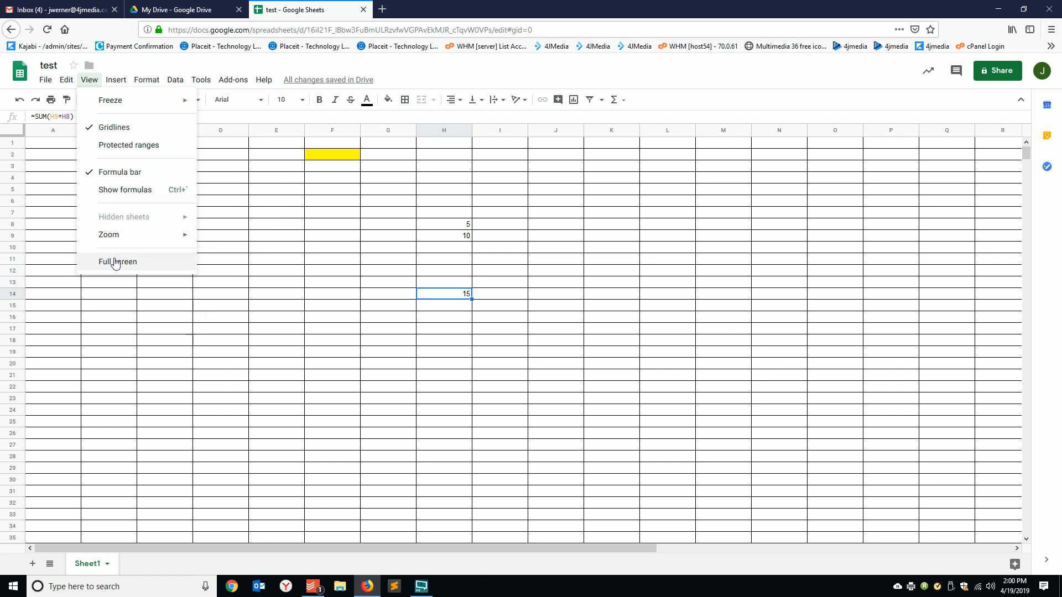
Examine the available insert, format, data and tools commands, including the data connectors
left_click(115, 80)
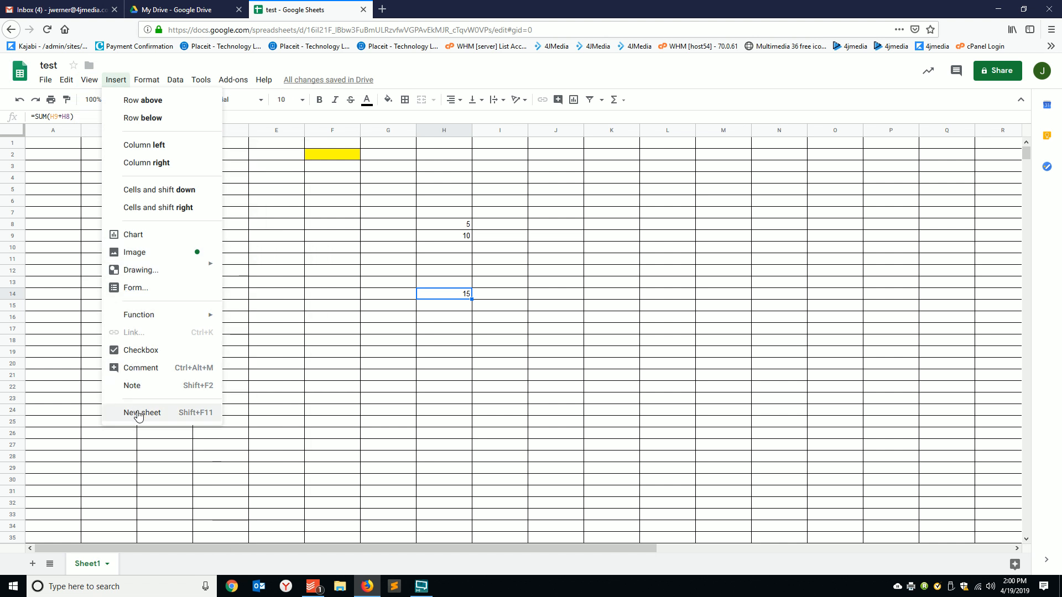
mouse_move(148, 84)
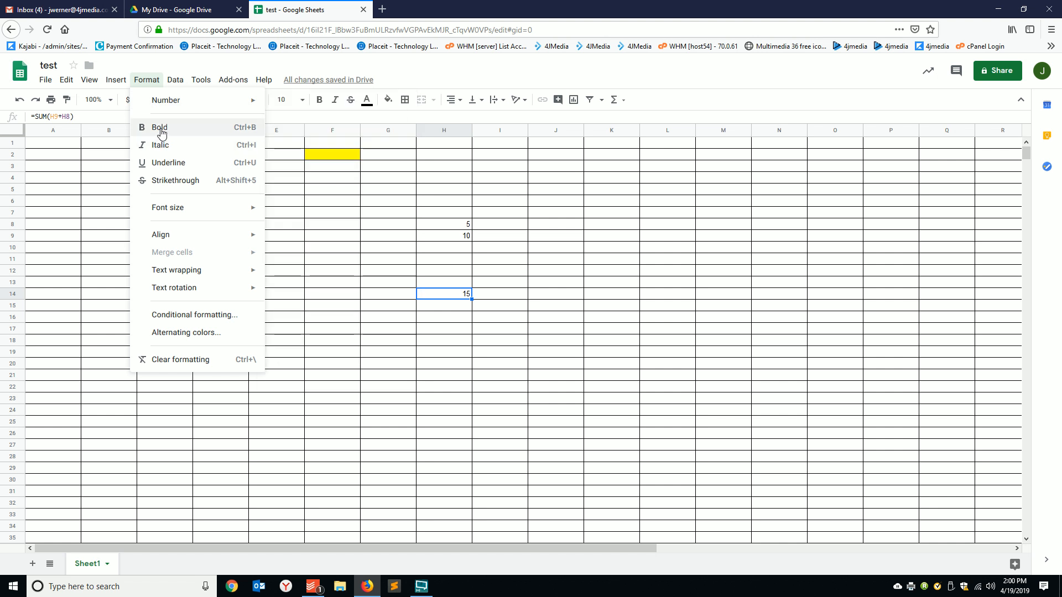
mouse_move(178, 217)
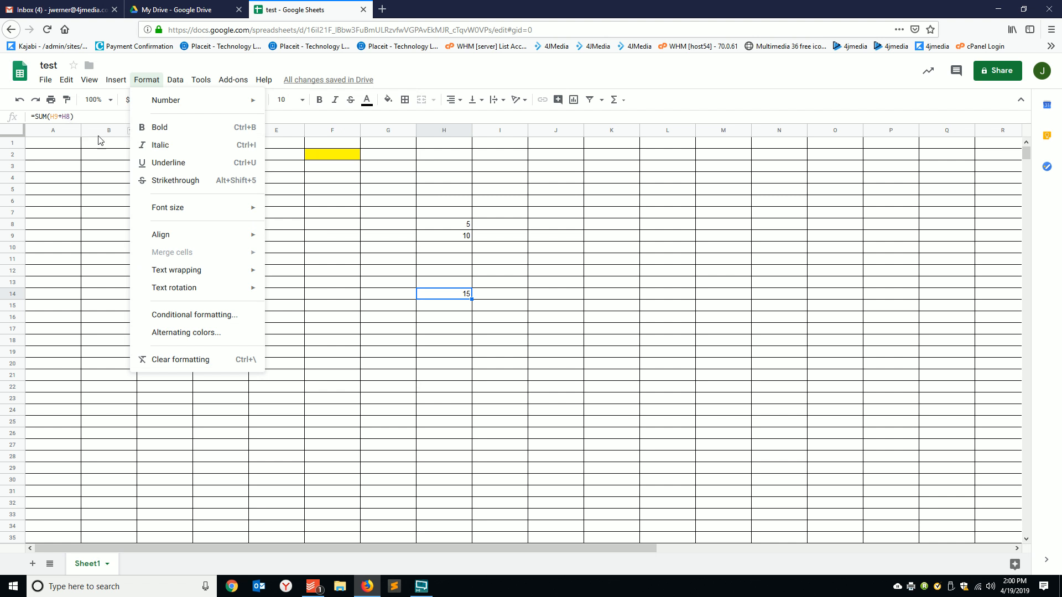
left_click(84, 185)
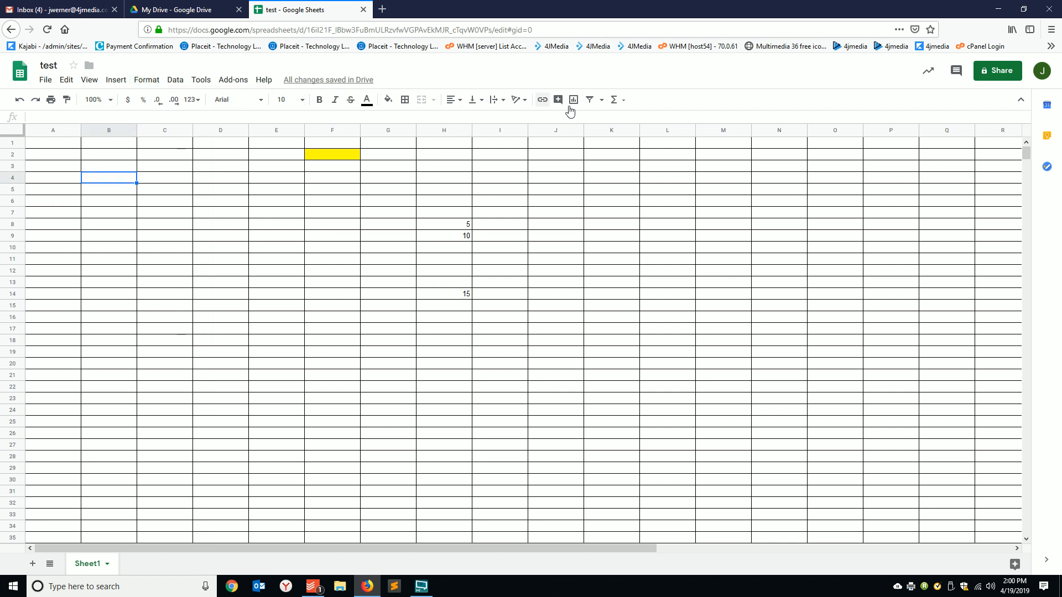
left_click(175, 81)
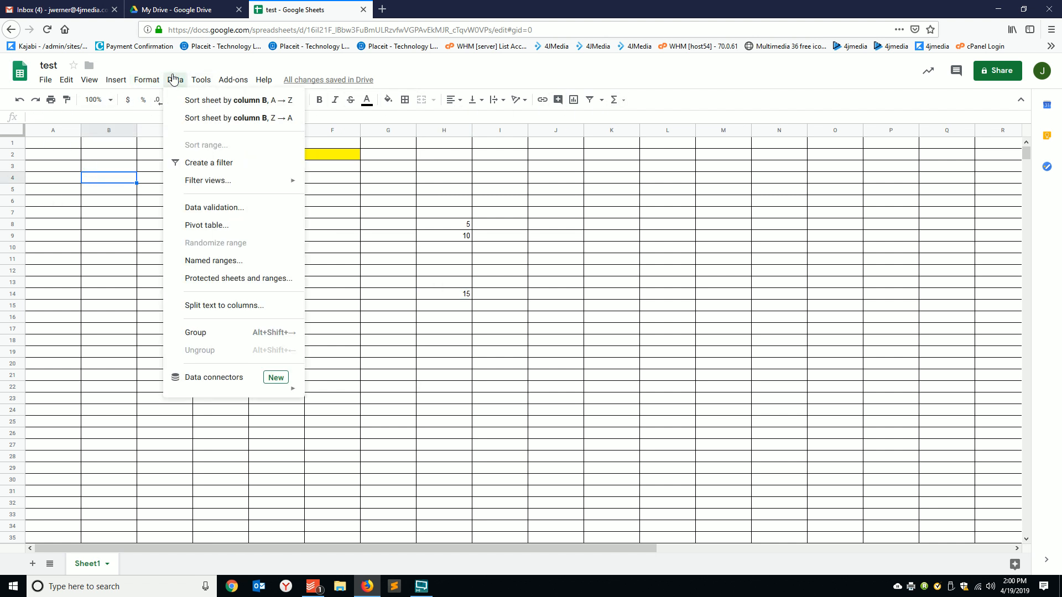
mouse_move(211, 179)
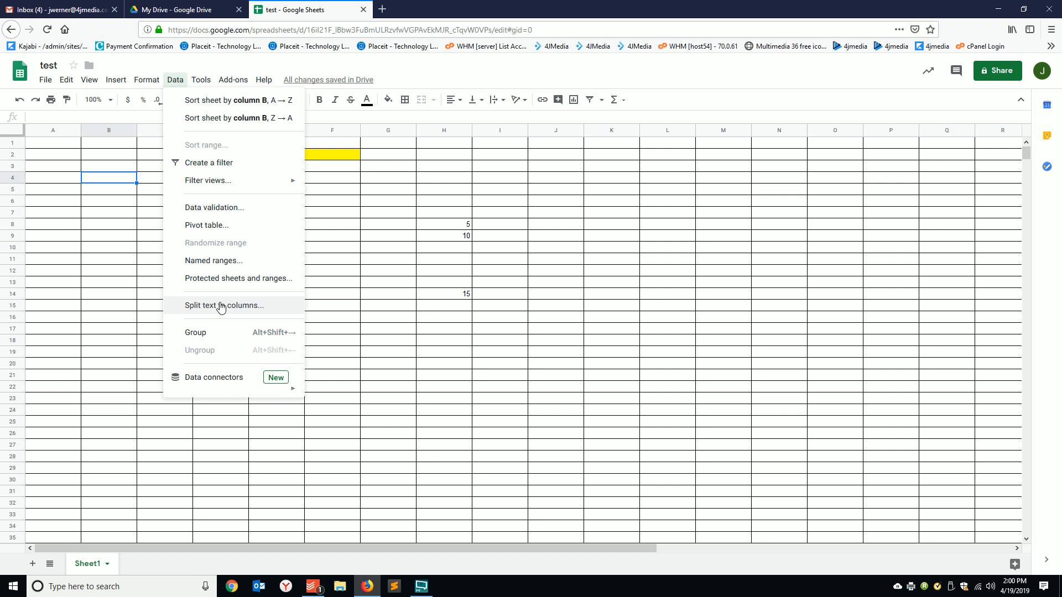
mouse_move(208, 381)
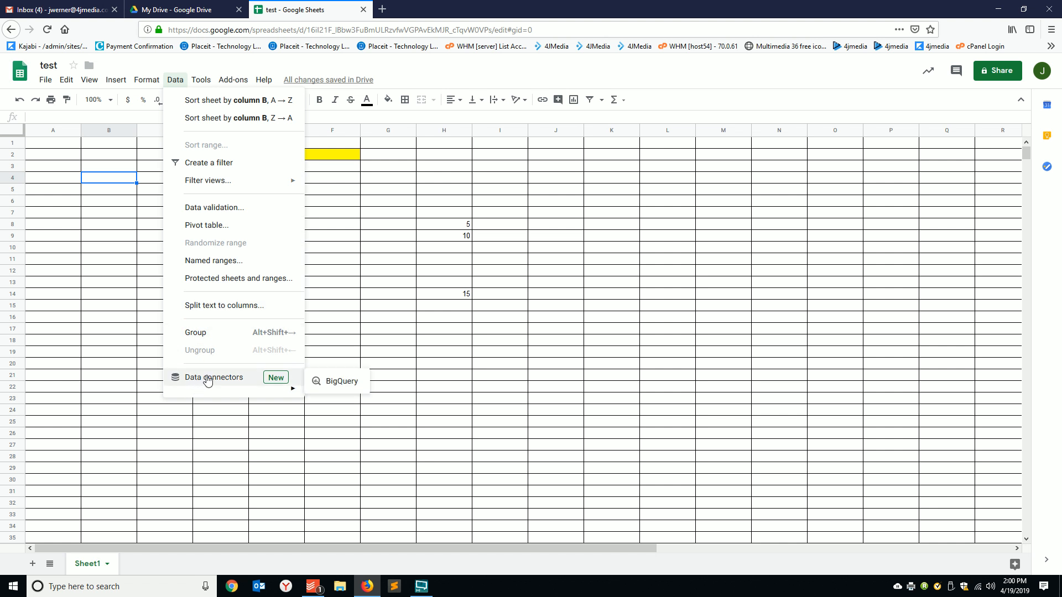
mouse_move(205, 80)
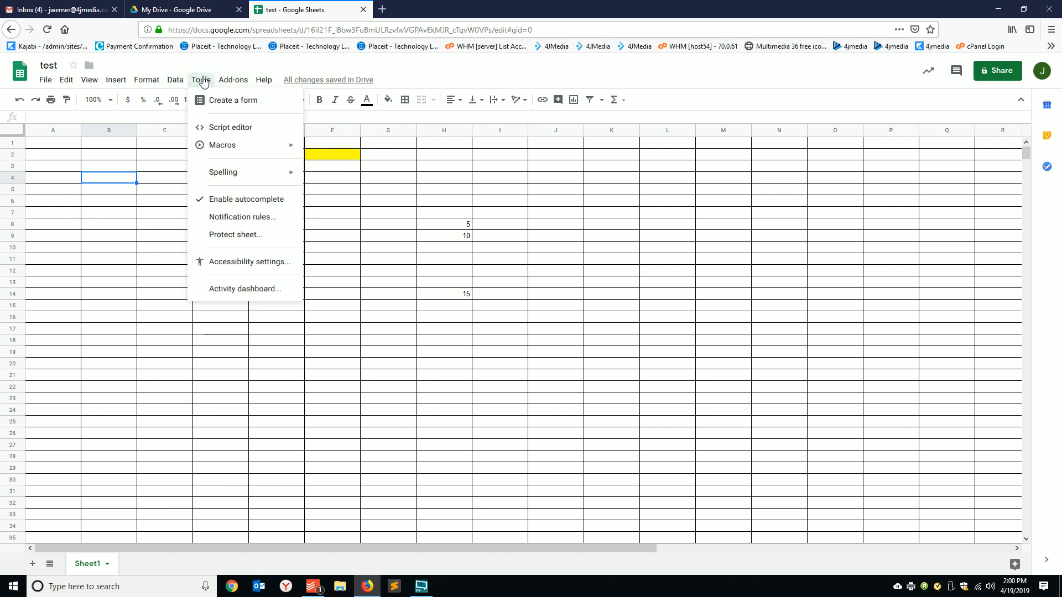
mouse_move(228, 151)
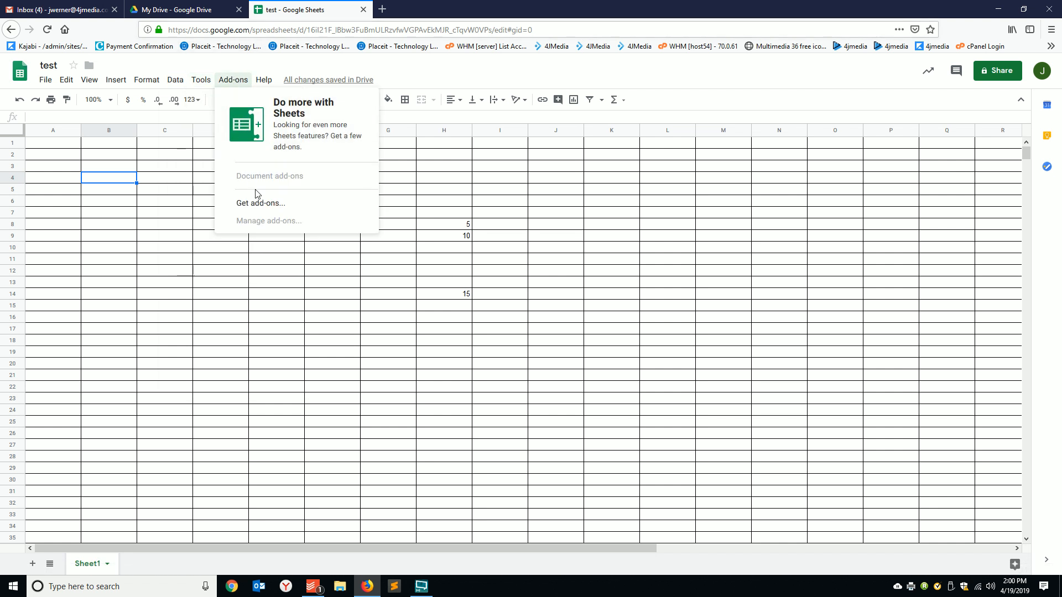
Open the add-ons gallery and browse the add-ons available for Sheets
left_click(260, 204)
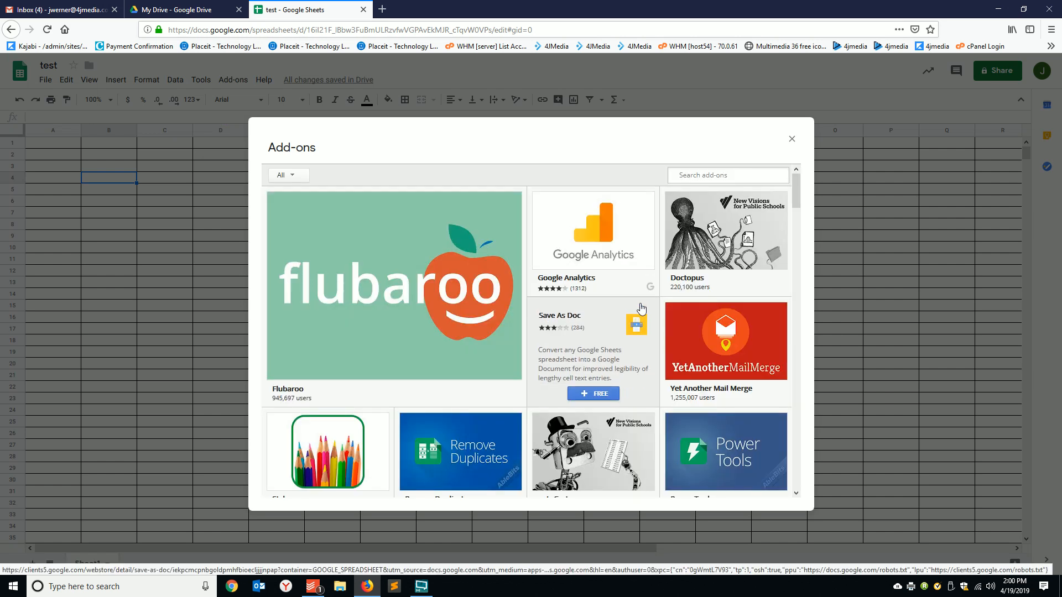
scroll(641, 310, "down", 7)
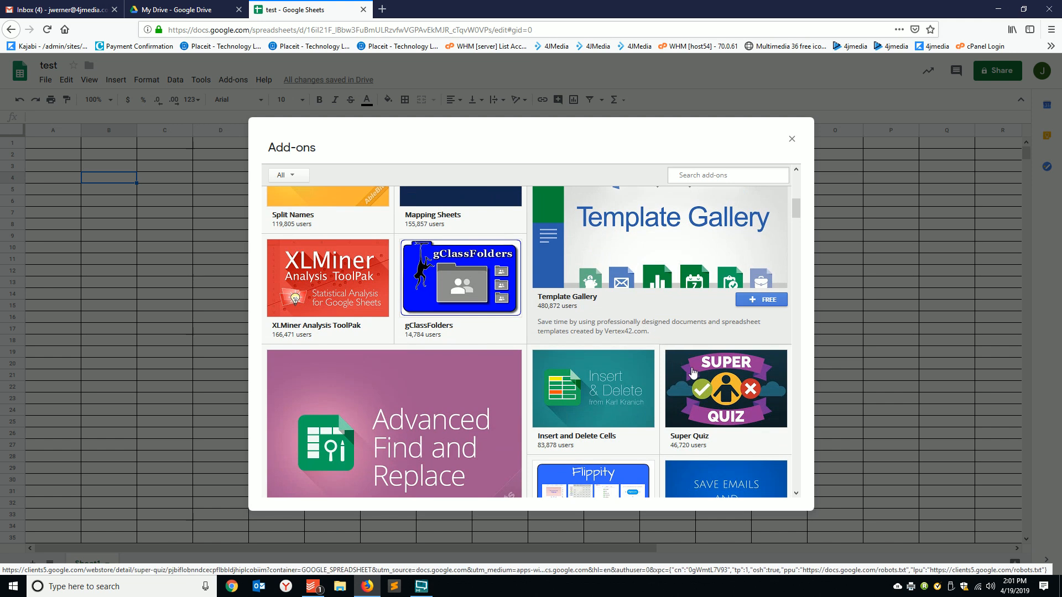
scroll(725, 409, "down", 5)
scroll(713, 387, "down", 10)
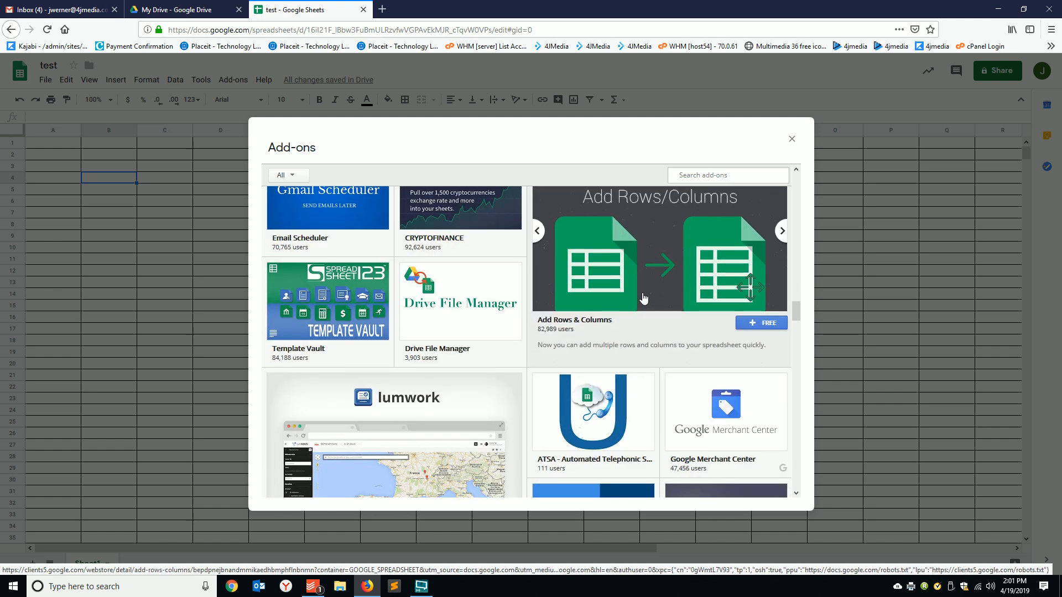
scroll(681, 298, "down", 8)
scroll(636, 285, "down", 8)
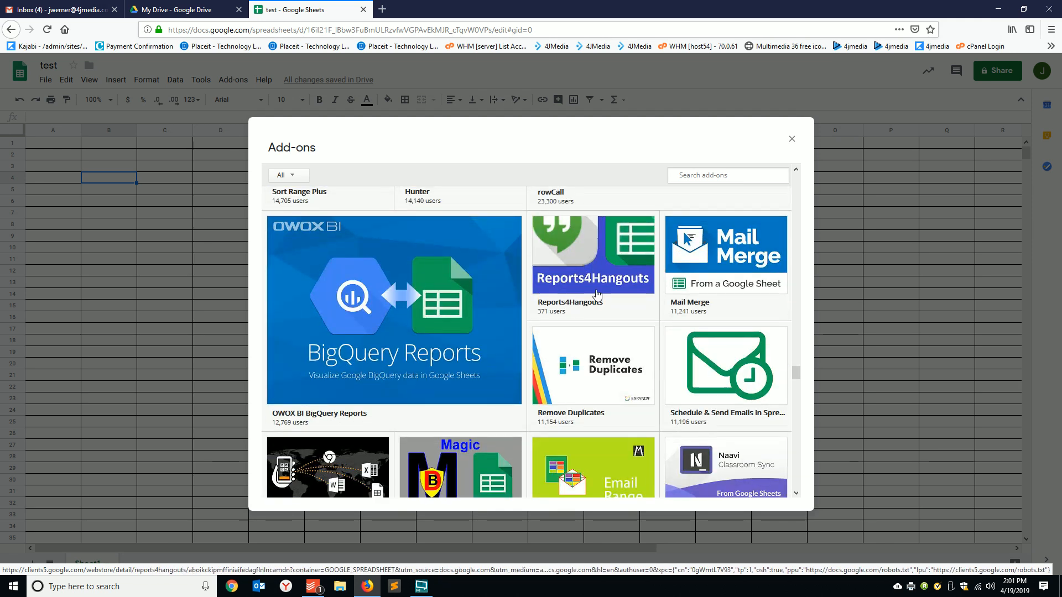
Look through further add-ons in the gallery and close it
scroll(585, 274, "down", 8)
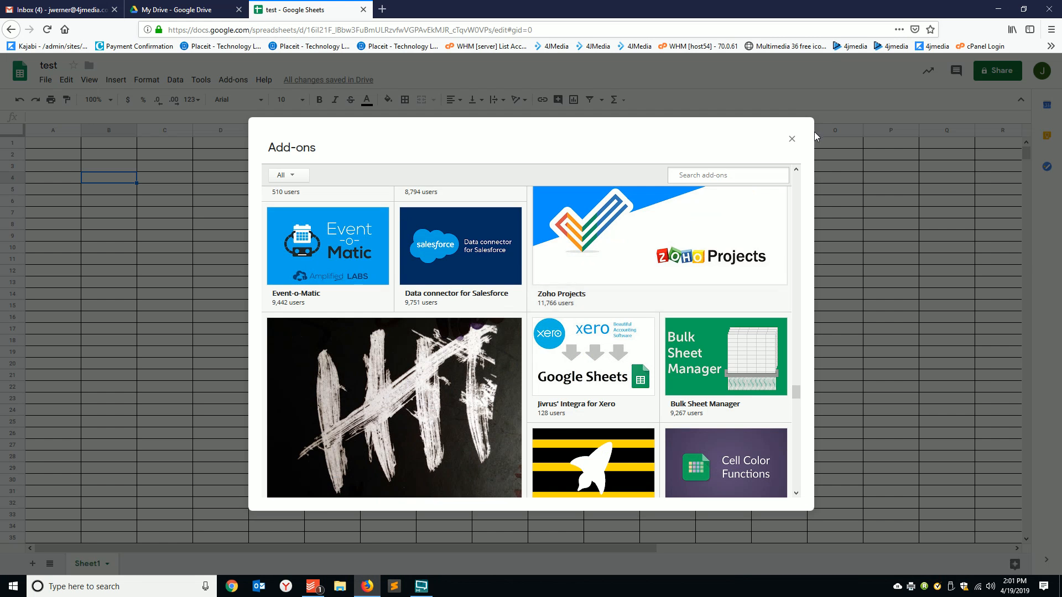
left_click(792, 139)
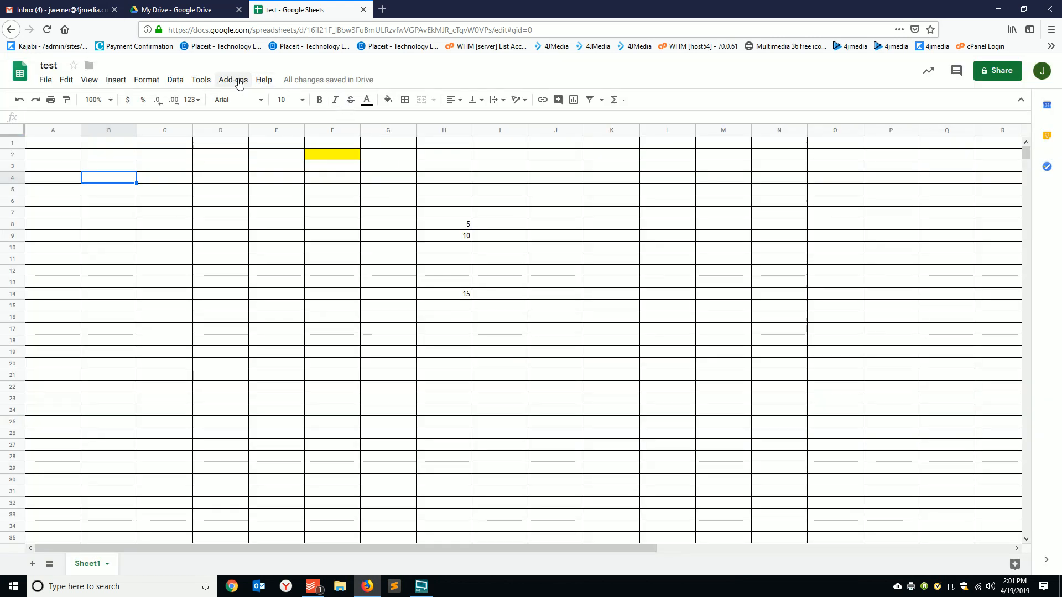
Open the keyboard shortcuts reference and switch the browser shortcut override on and back off
left_click(264, 82)
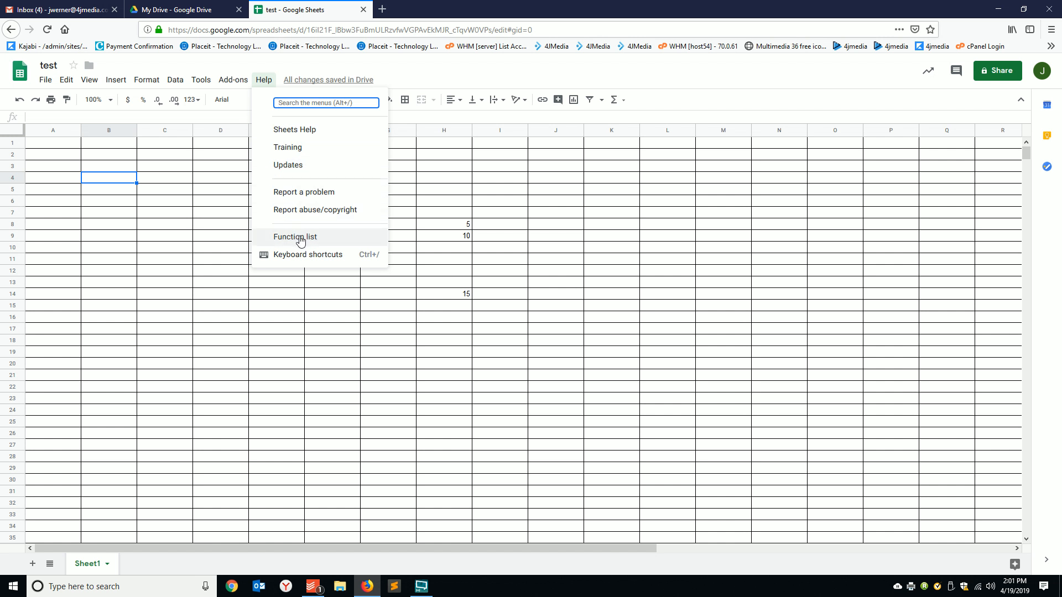
left_click(300, 260)
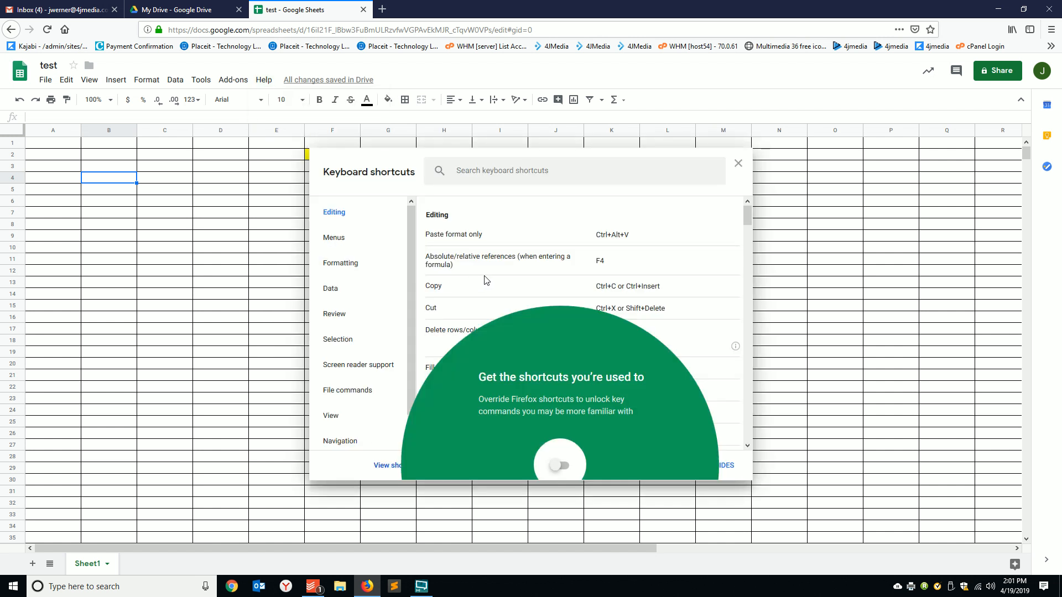
left_click(560, 465)
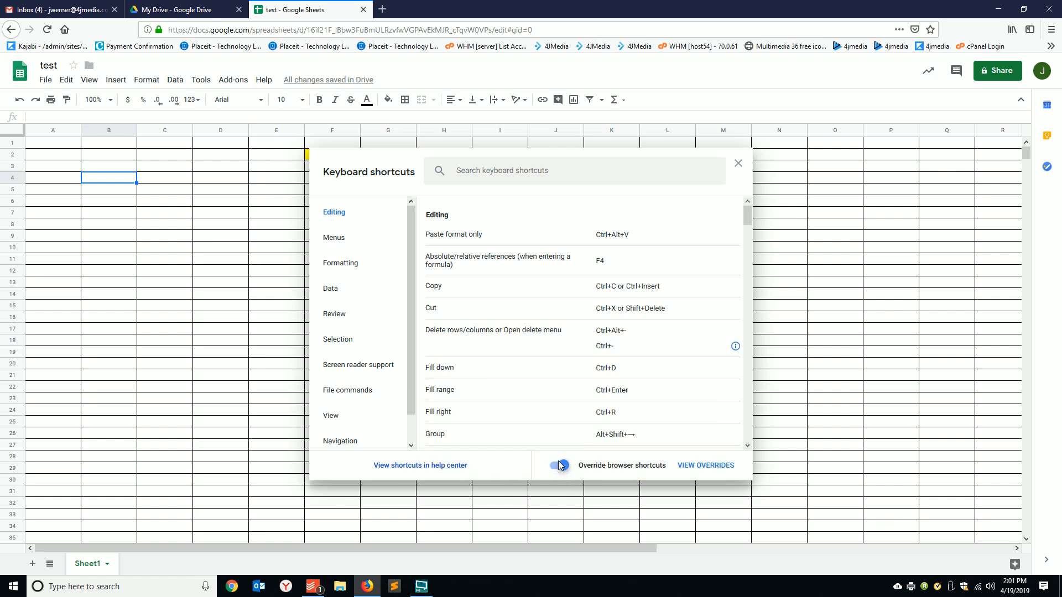
left_click(559, 465)
Examine the keyboard shortcut categories, from editing, menus and formatting through view and navigation, and close the reference
scroll(570, 351, "down", 5)
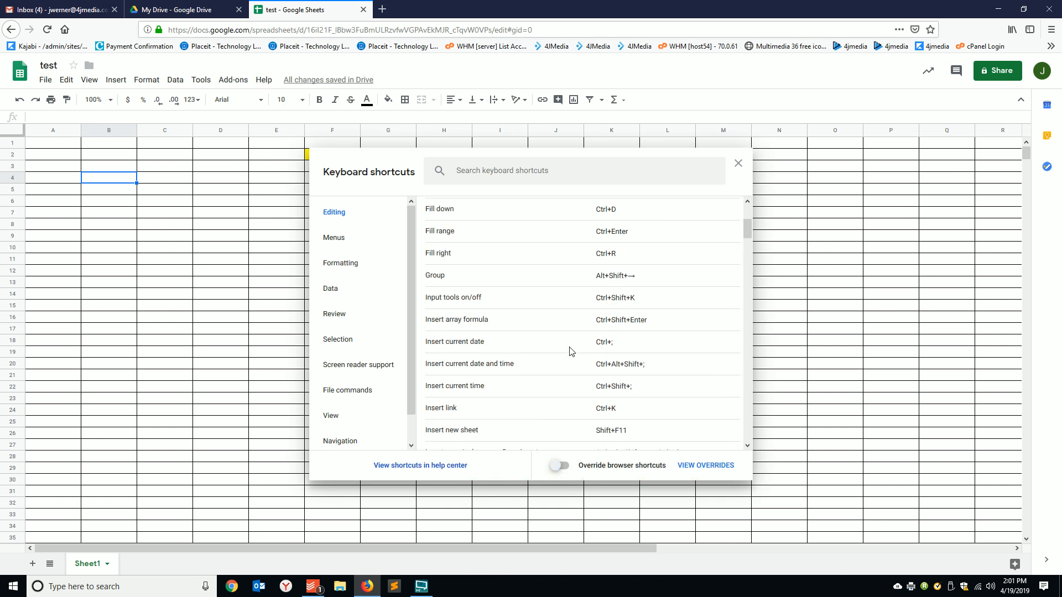
left_click(339, 235)
left_click(341, 263)
left_click(341, 288)
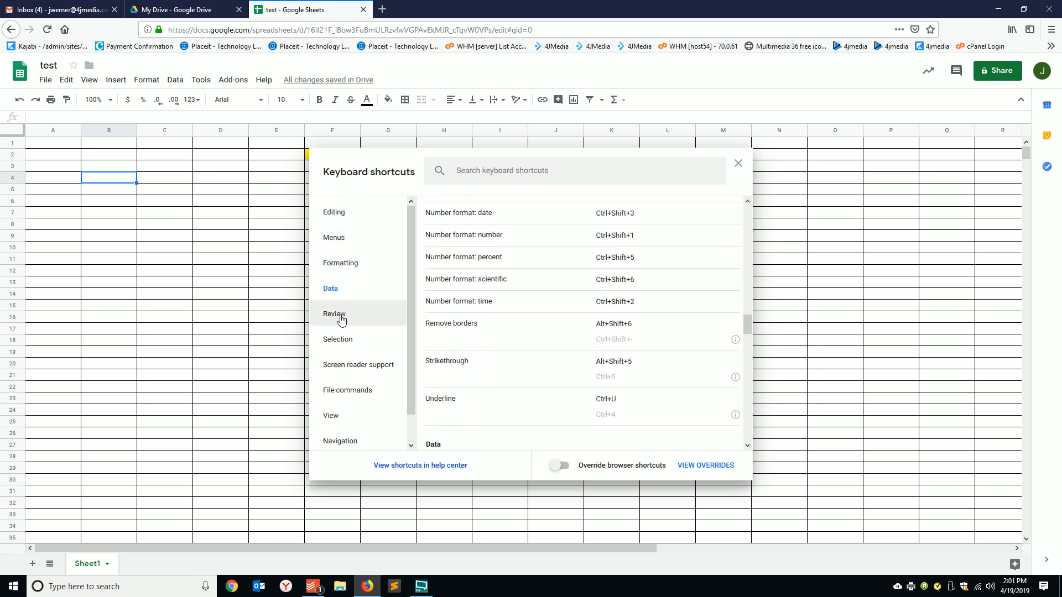
left_click(340, 313)
left_click(346, 365)
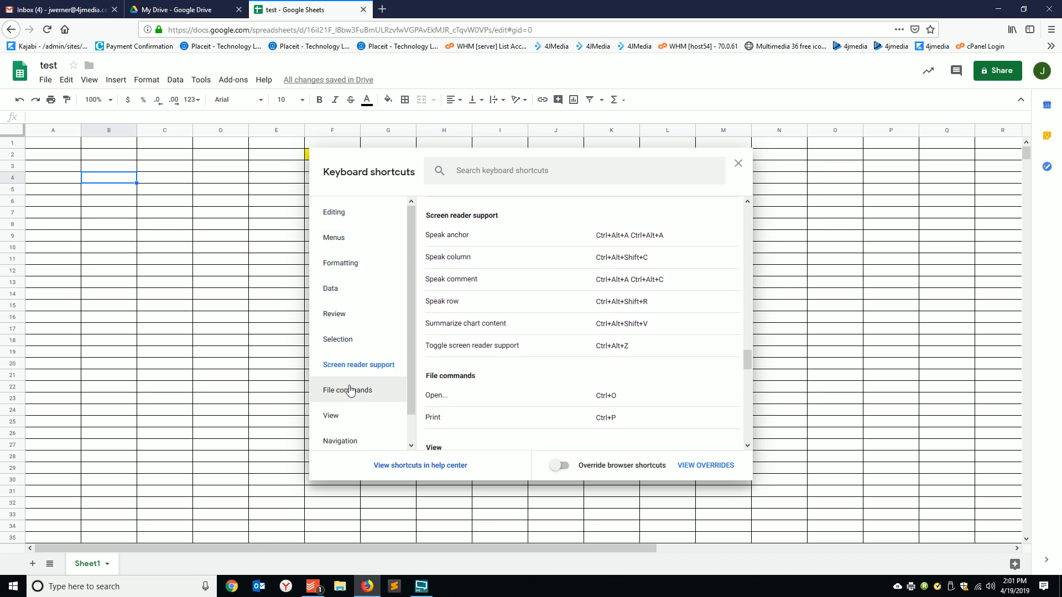
left_click(350, 390)
left_click(344, 418)
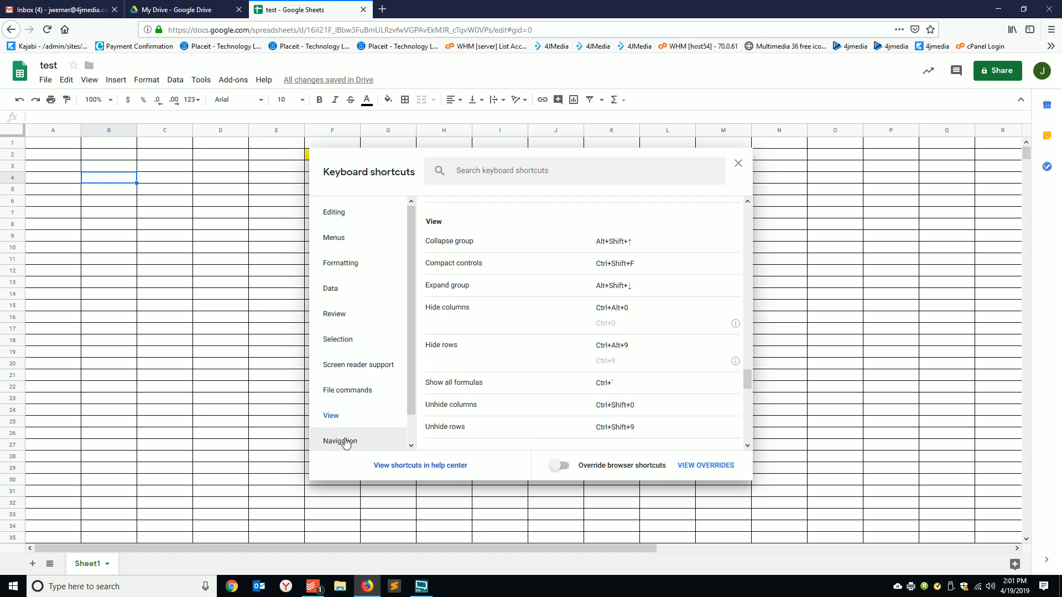
left_click(344, 441)
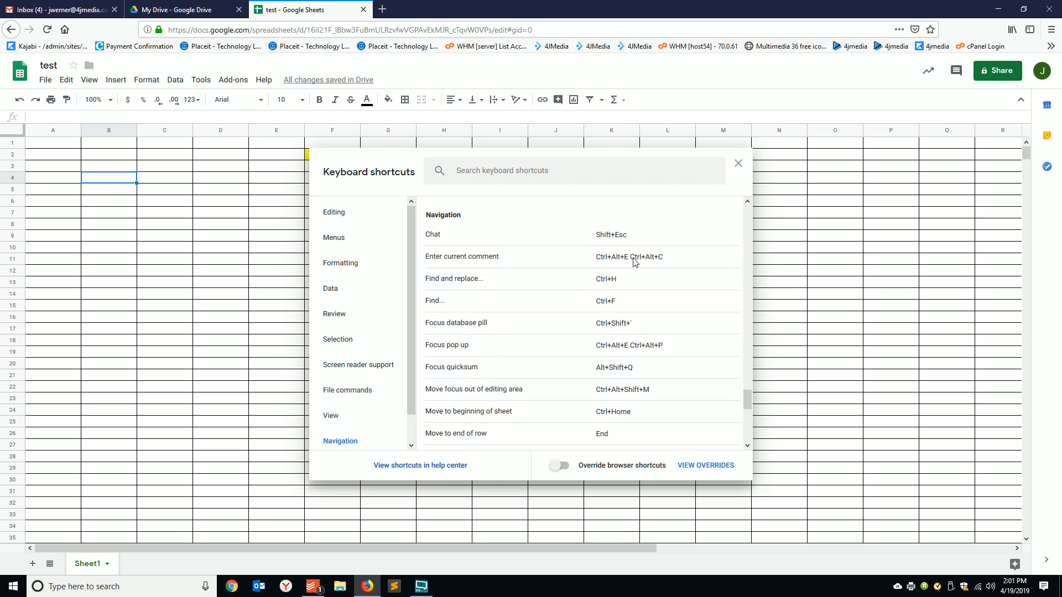
scroll(619, 356, "down", 5)
scroll(619, 360, "up", 15)
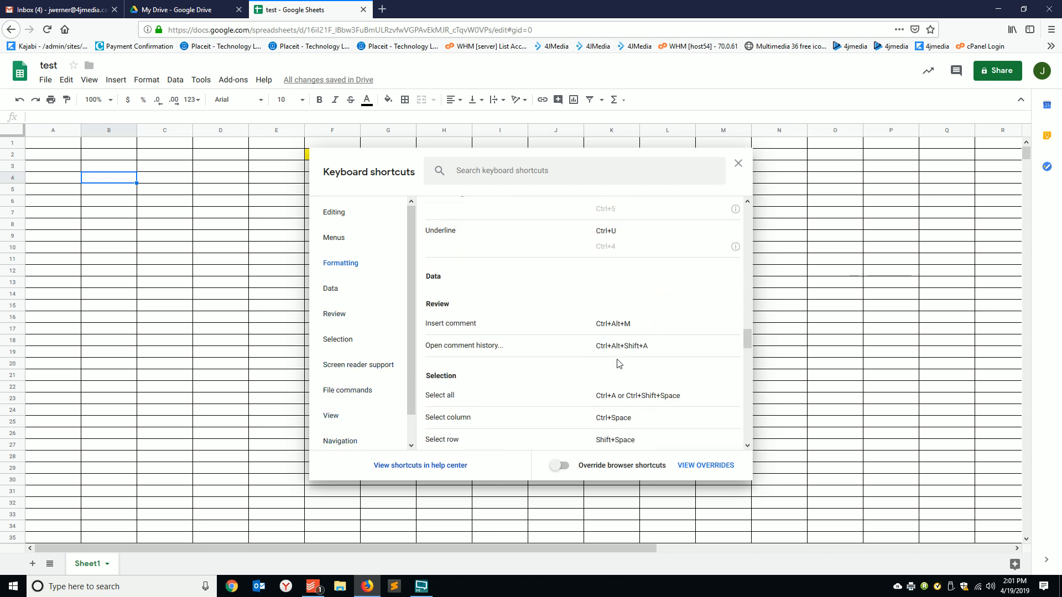
scroll(620, 363, "up", 10)
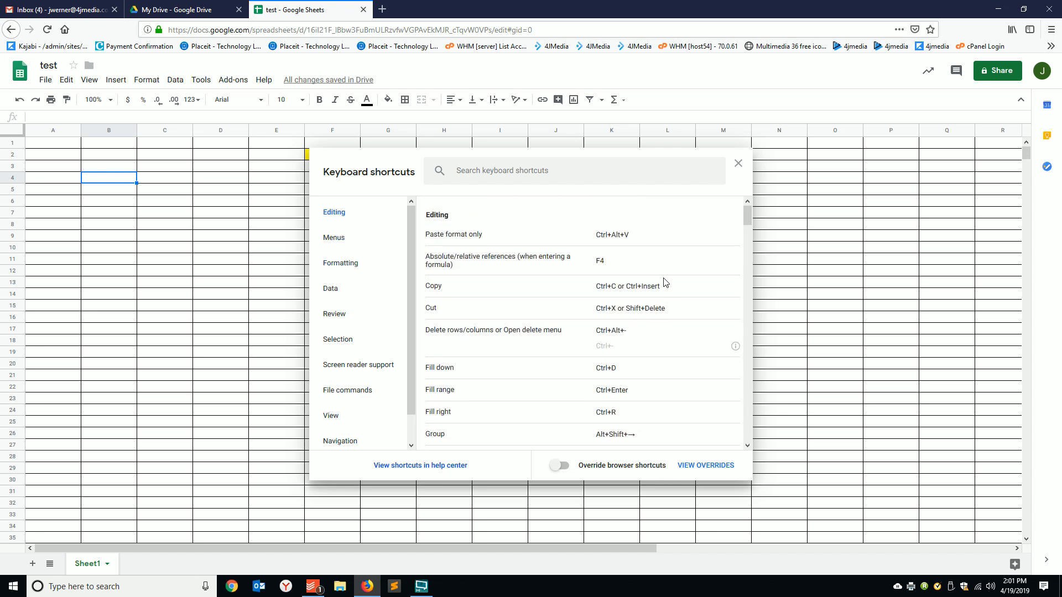
left_click(738, 164)
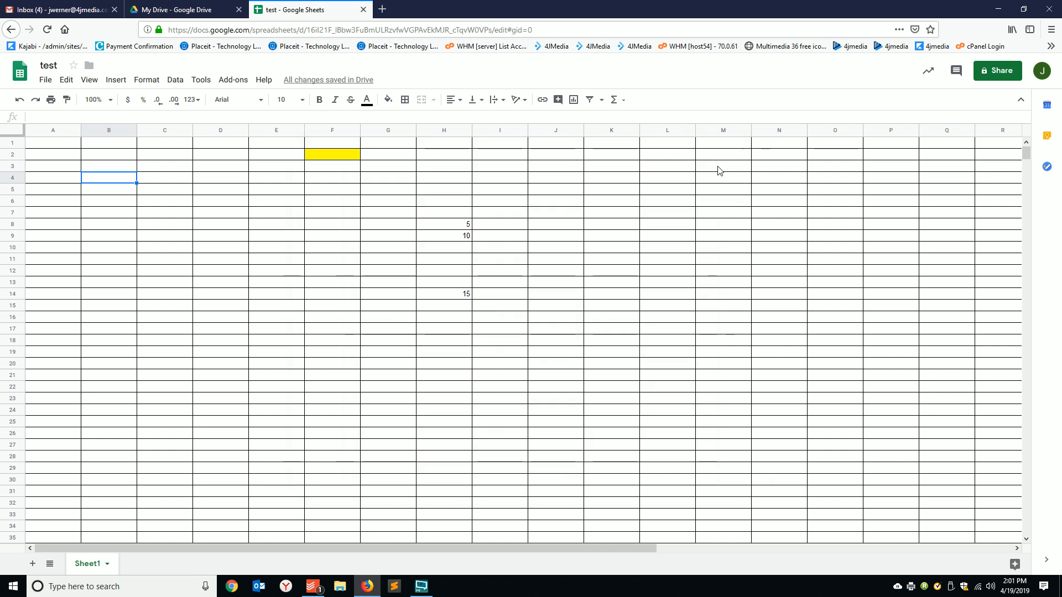
left_click(260, 83)
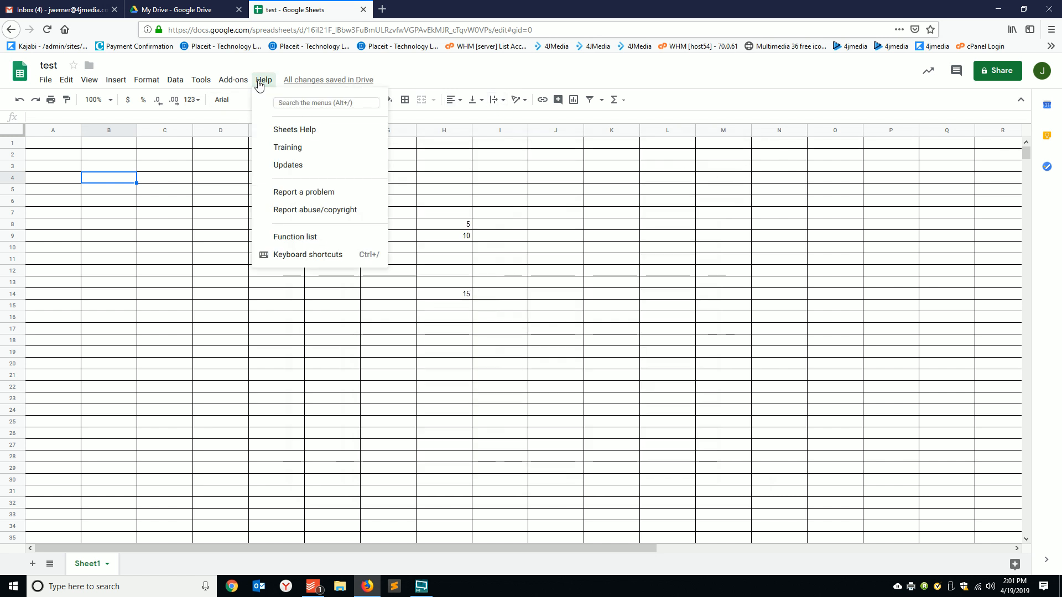
left_click(509, 319)
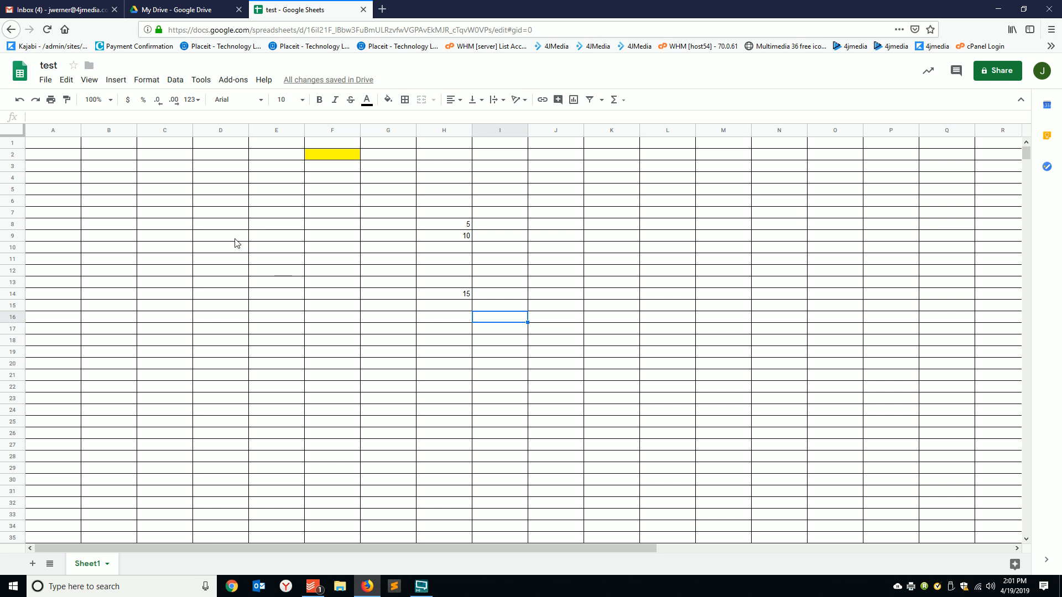
left_click(404, 260)
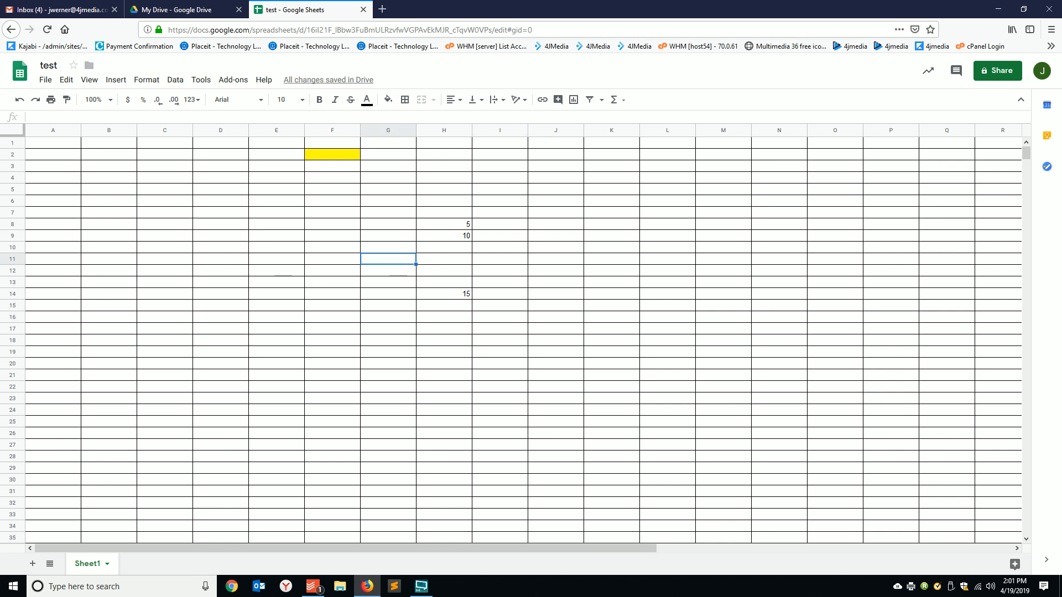